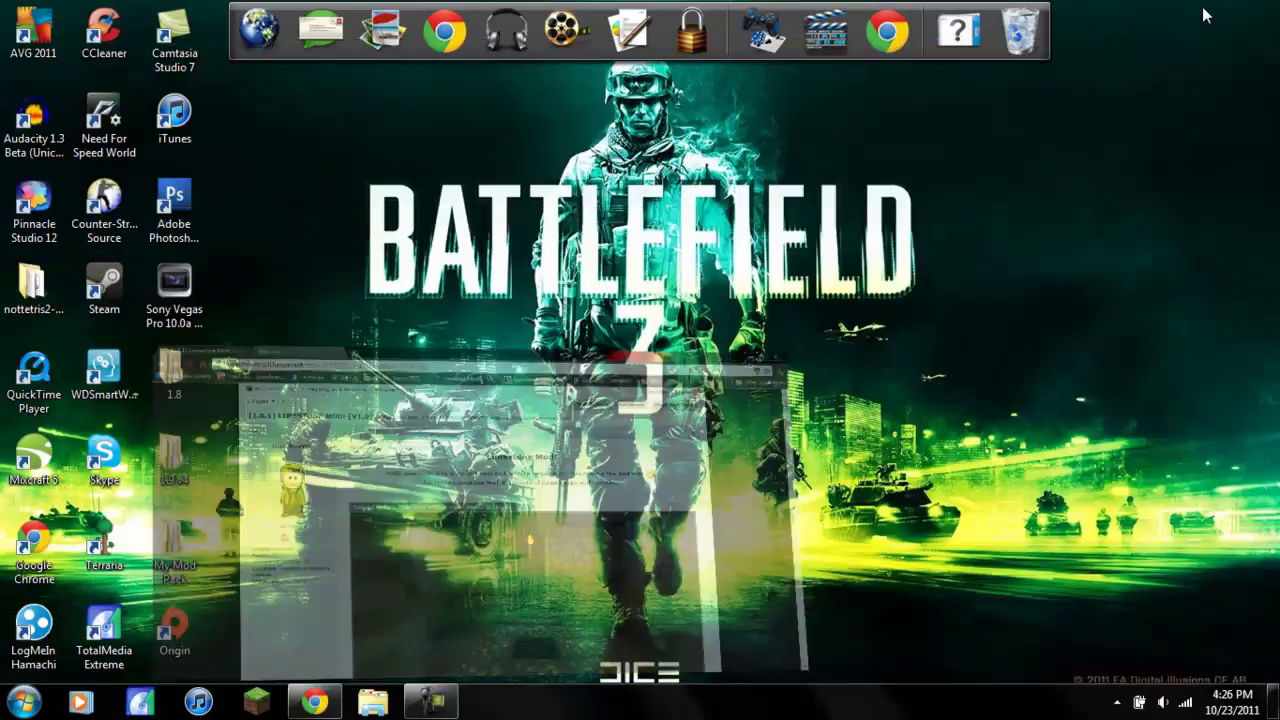
- Switch to the Minecraft launcher, force a game update in its options, and log in to apply it, closing the game once loaded
left_click(1200, 8)
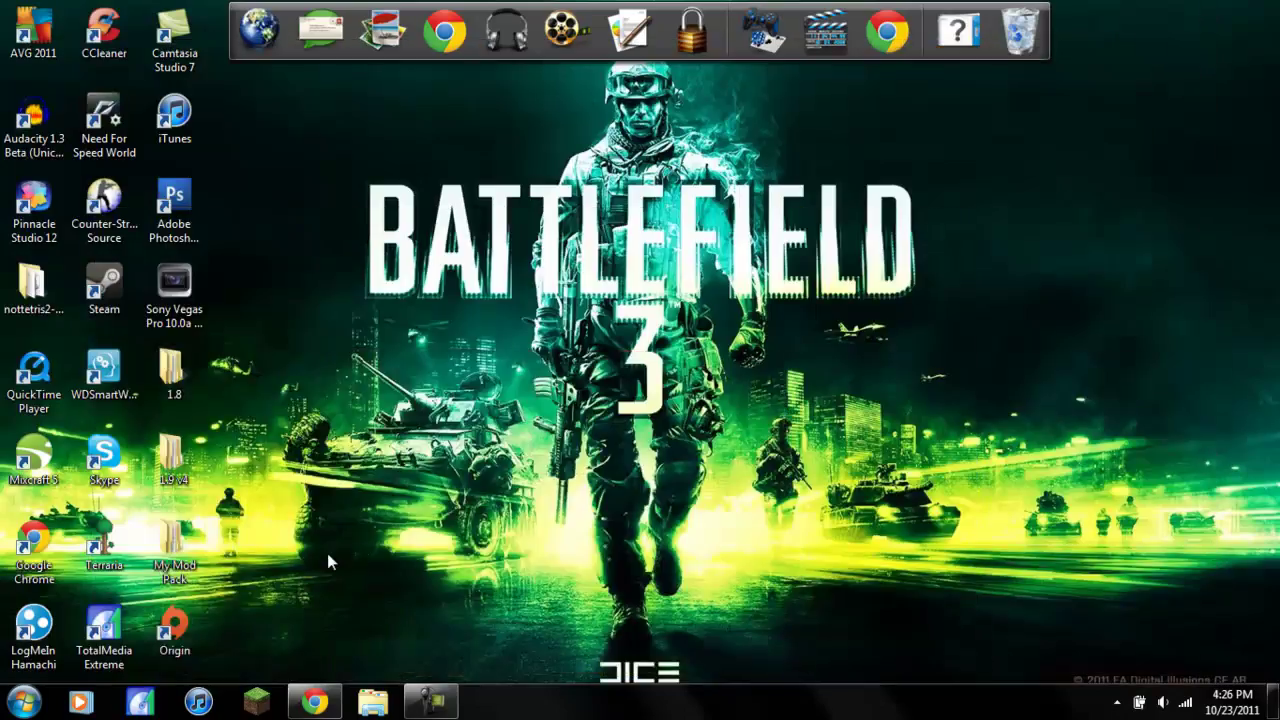
left_click(256, 698)
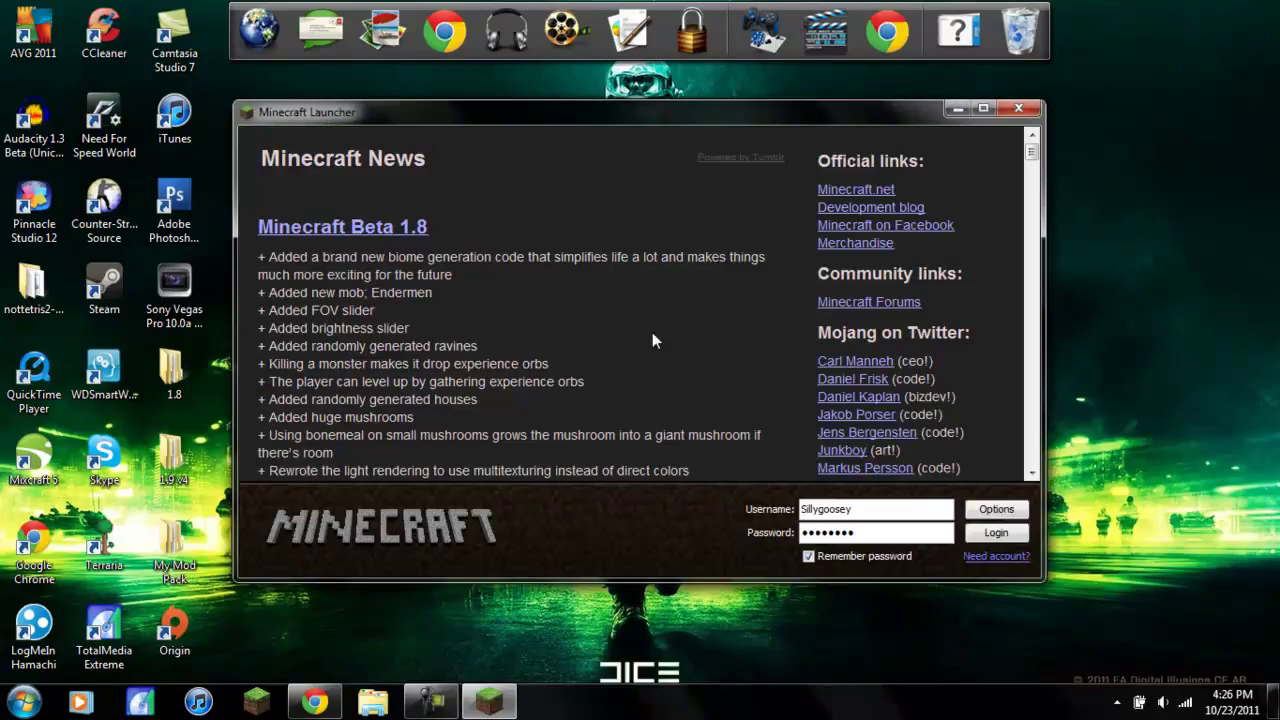
left_click(996, 510)
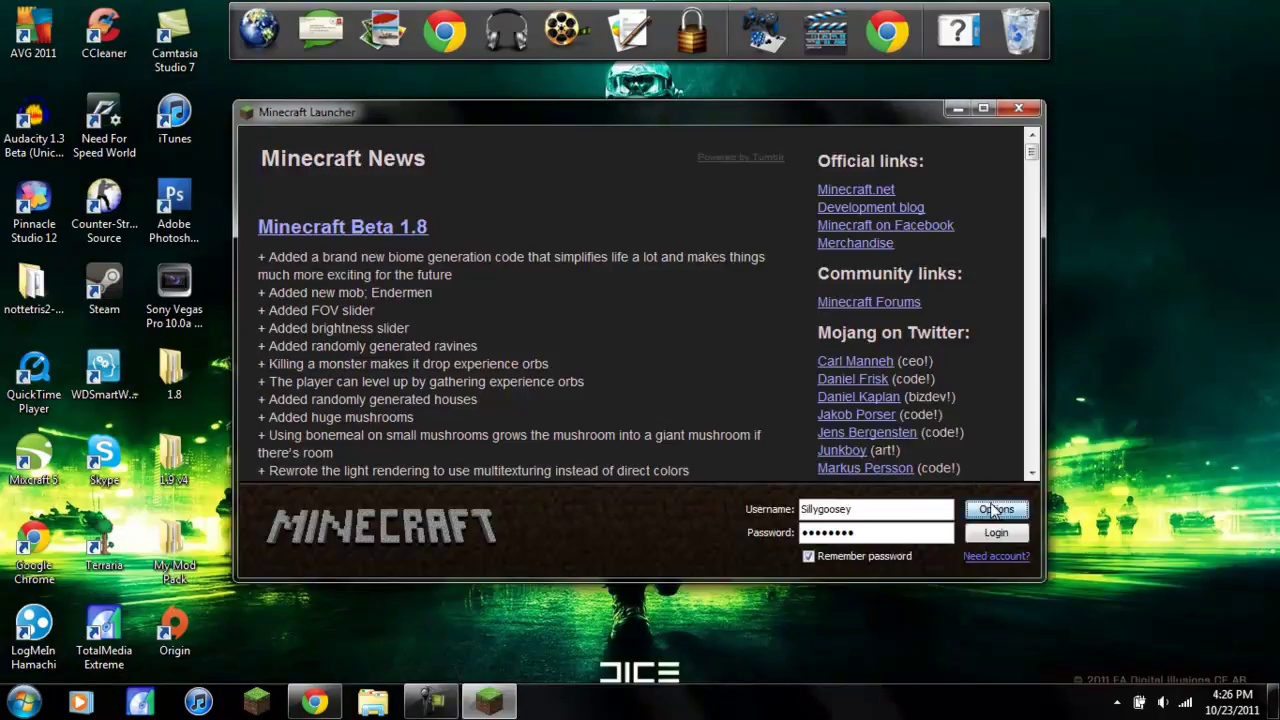
left_click(745, 338)
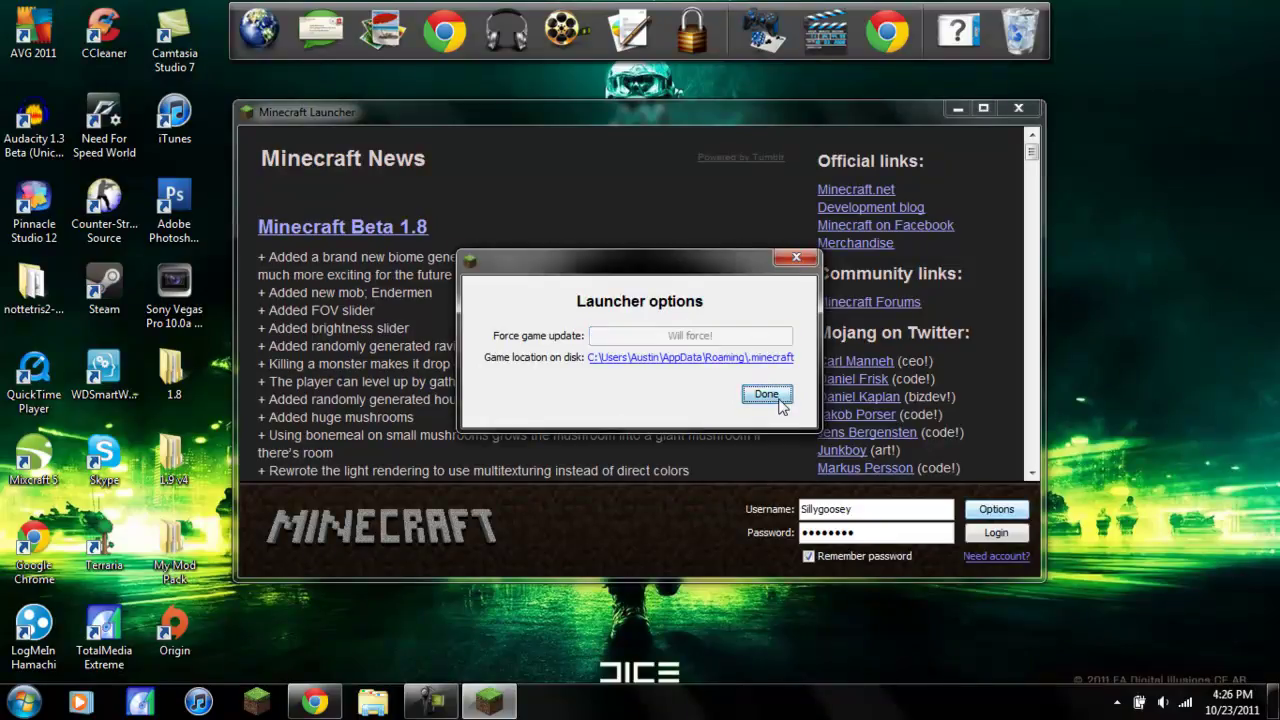
left_click(768, 394)
left_click(1016, 536)
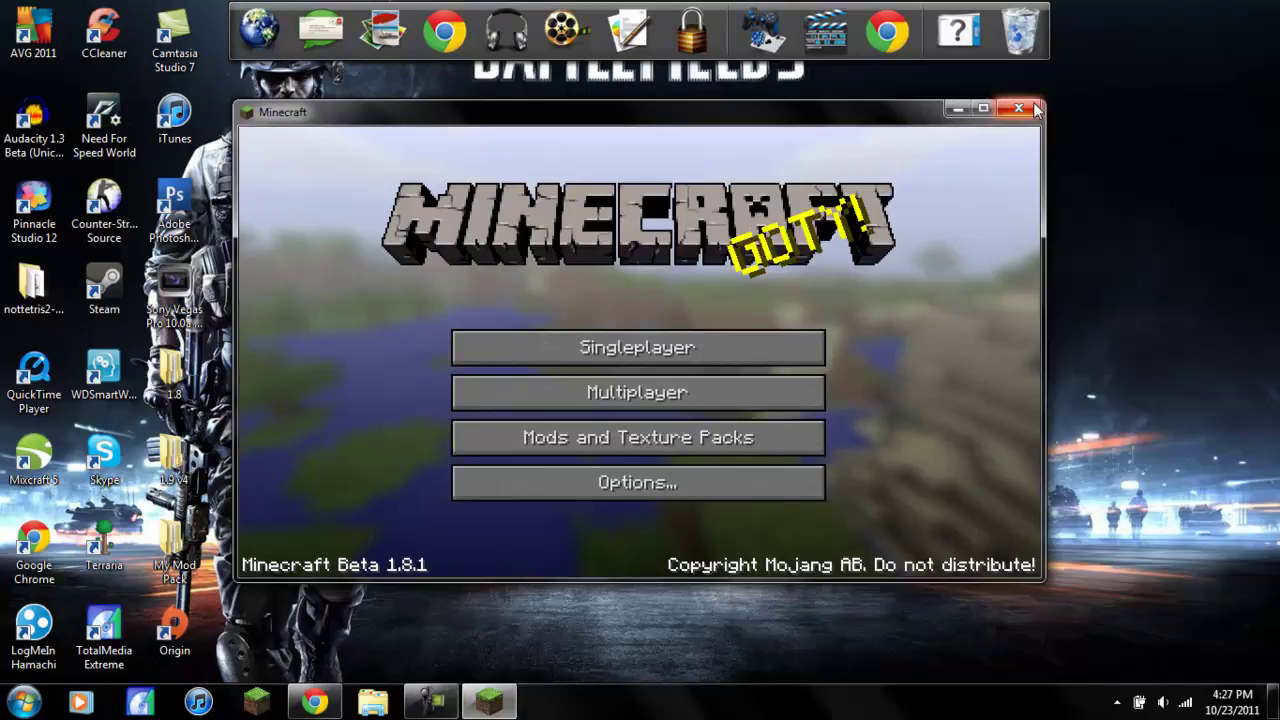
left_click(1017, 109)
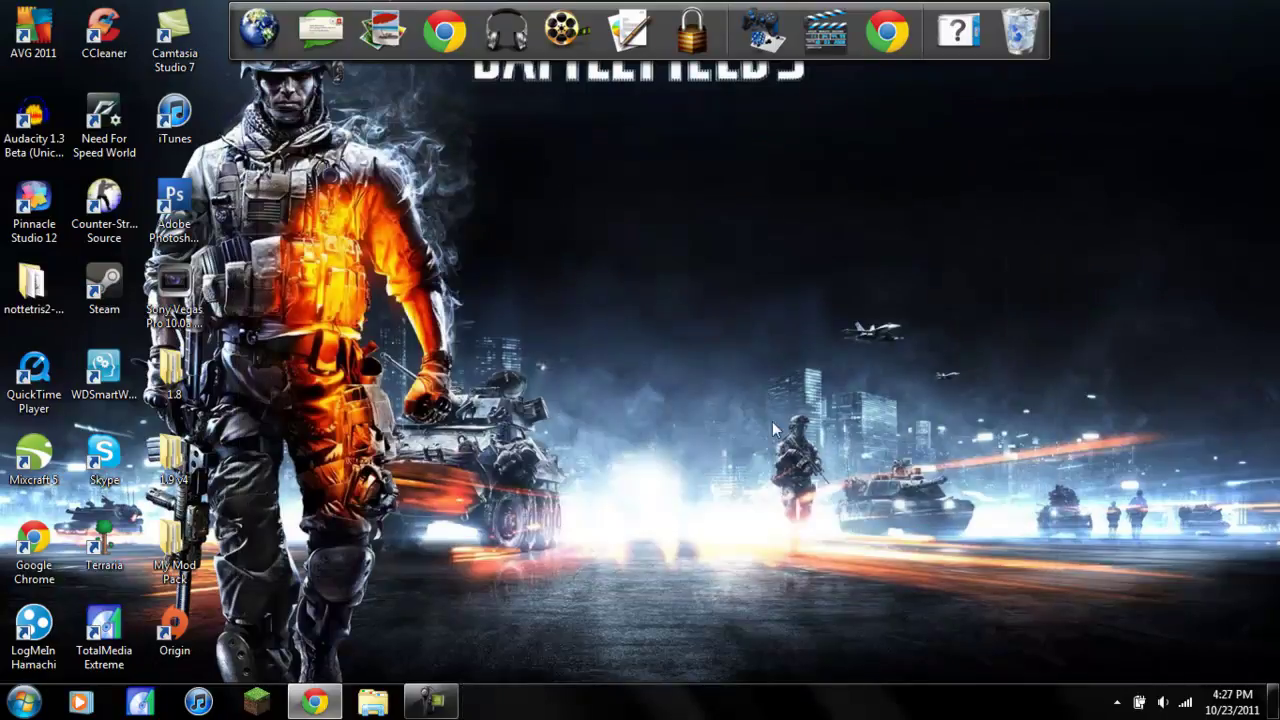
- Open the roaming application data folder by running %appdata% from the Windows Run dialog
left_click(24, 700)
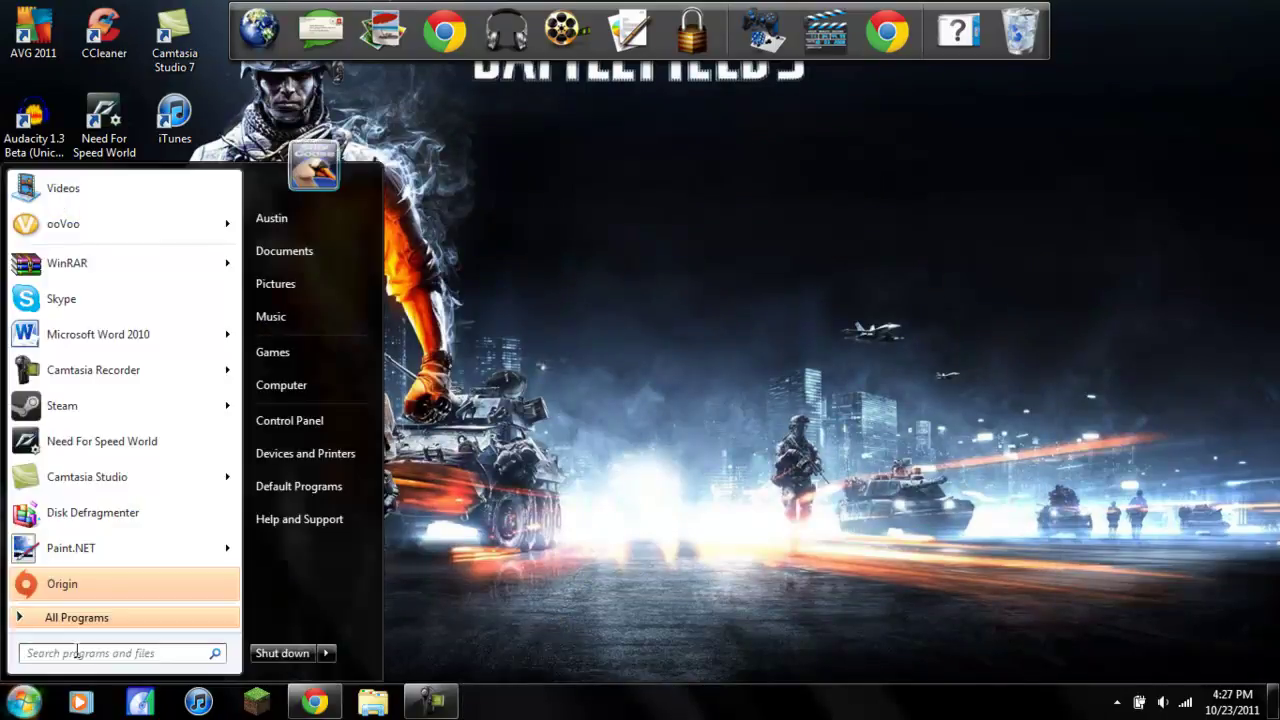
type("run")
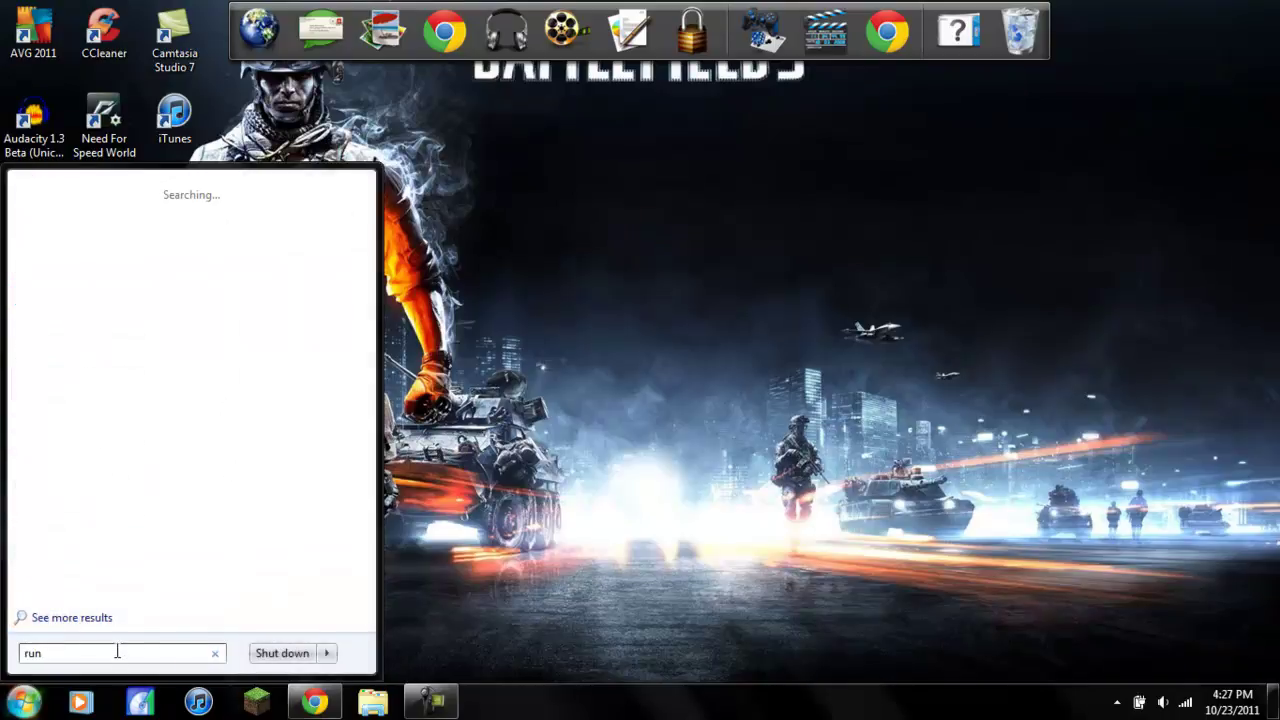
key("Return")
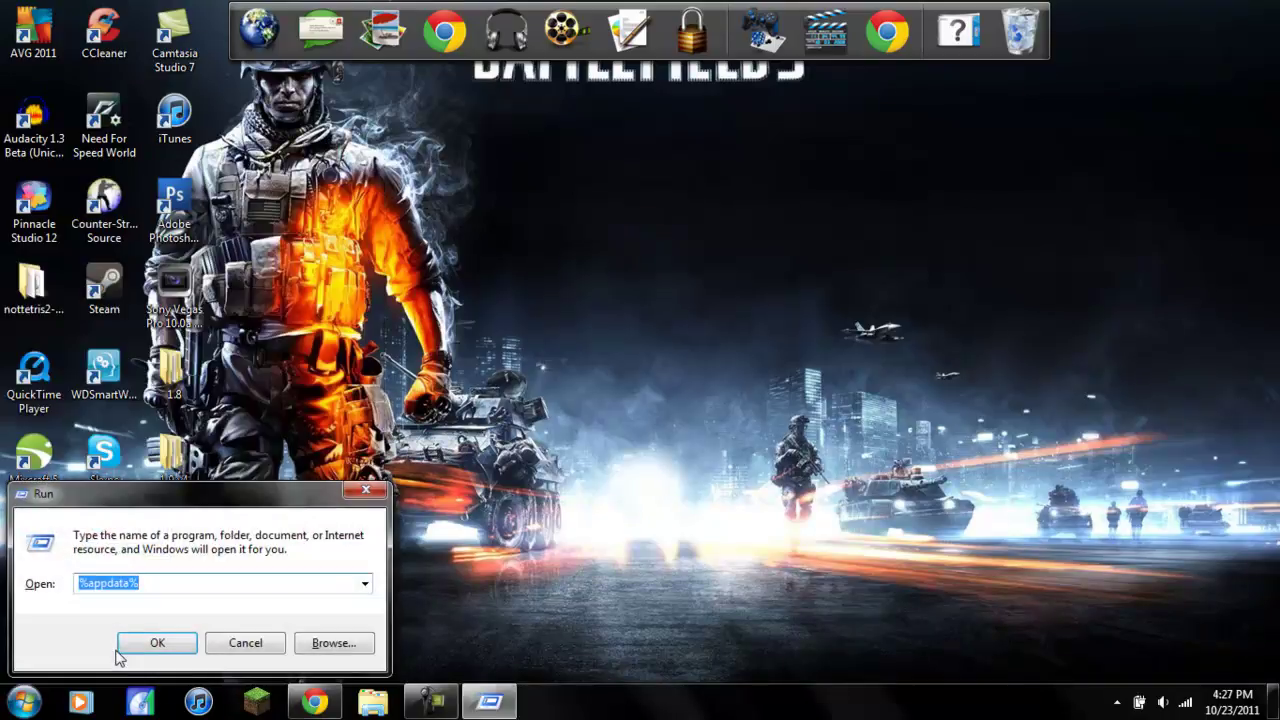
key("BackSpace")
type("%appdata")
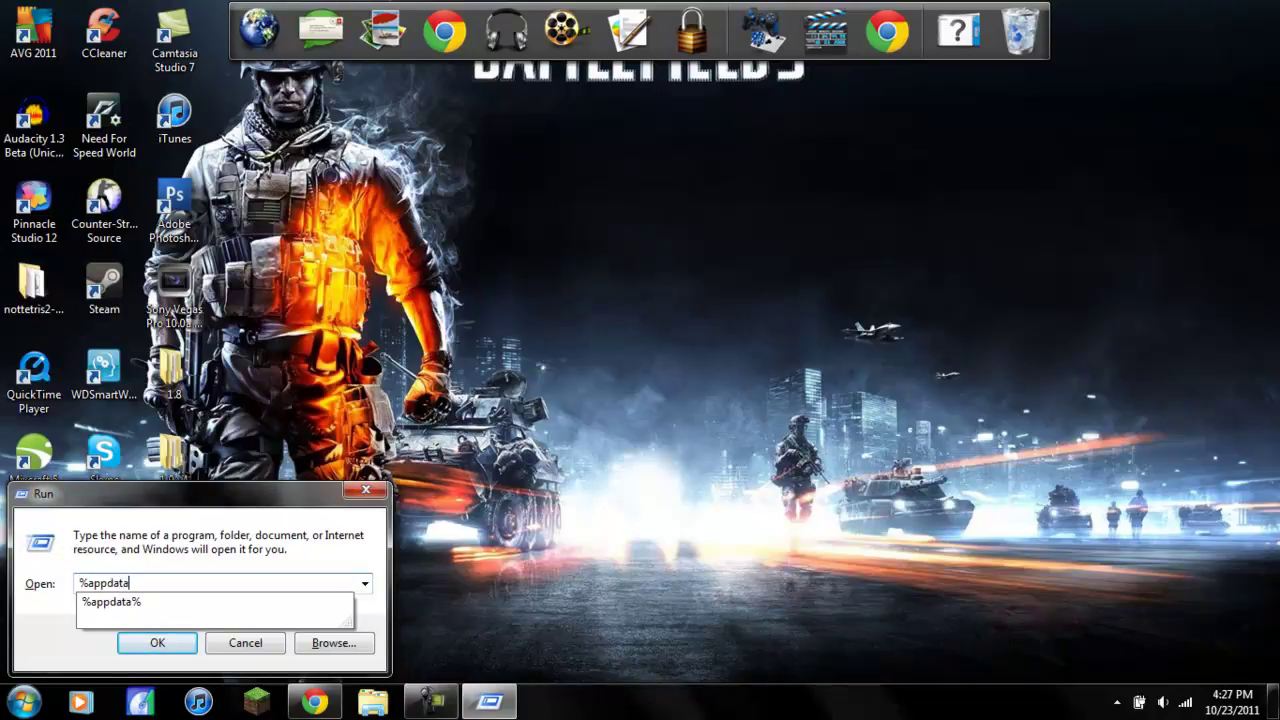
type("%")
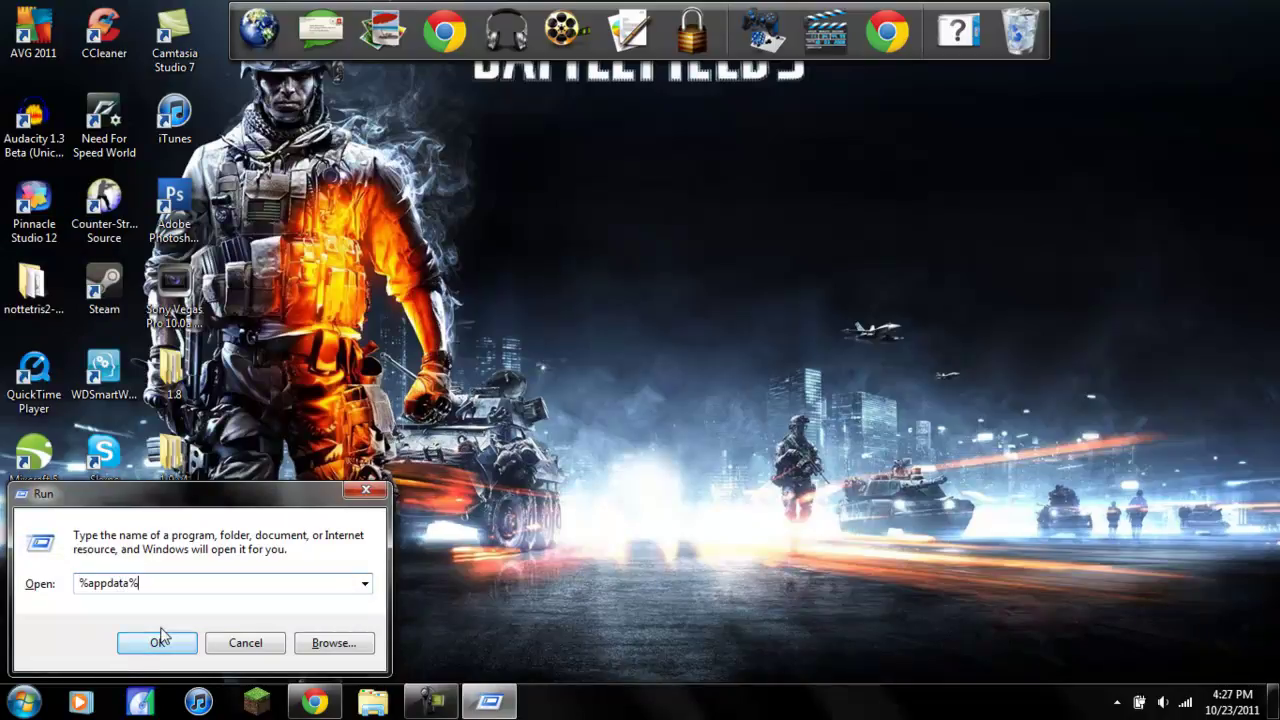
left_click(160, 640)
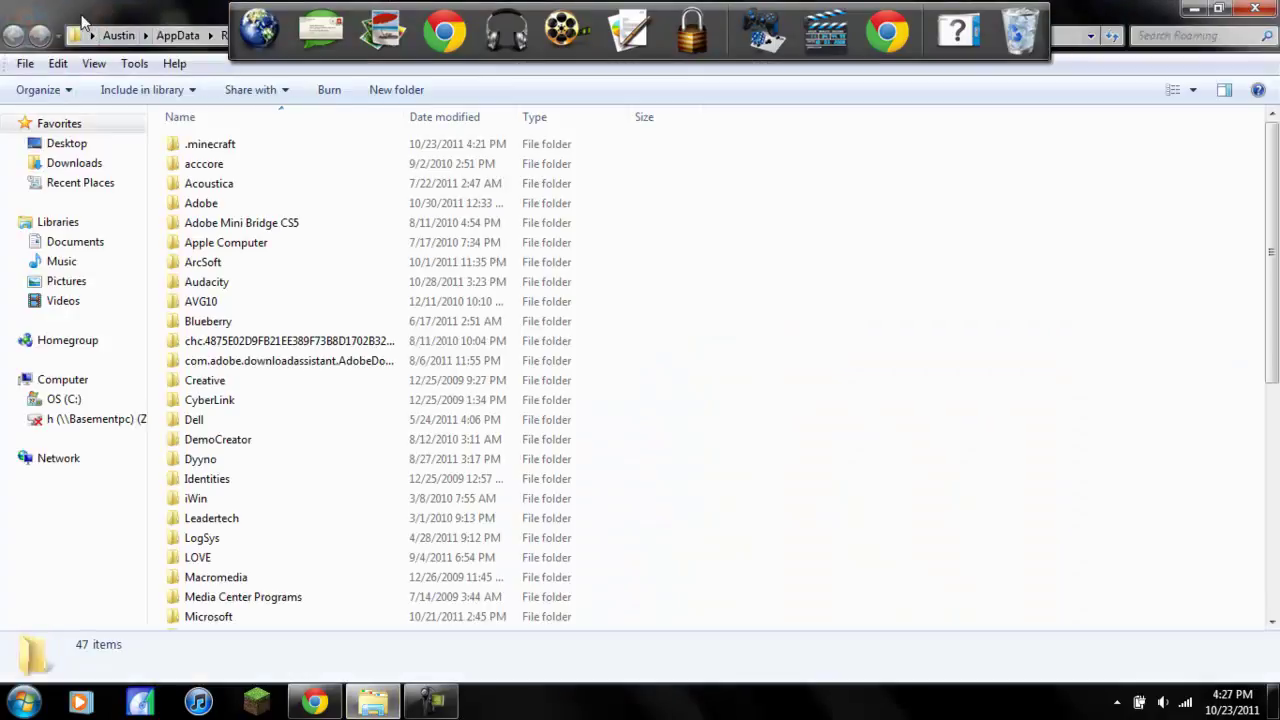
- Open minecraft.jar from the .minecraft\bin folder in WinRAR
double_click(288, 146)
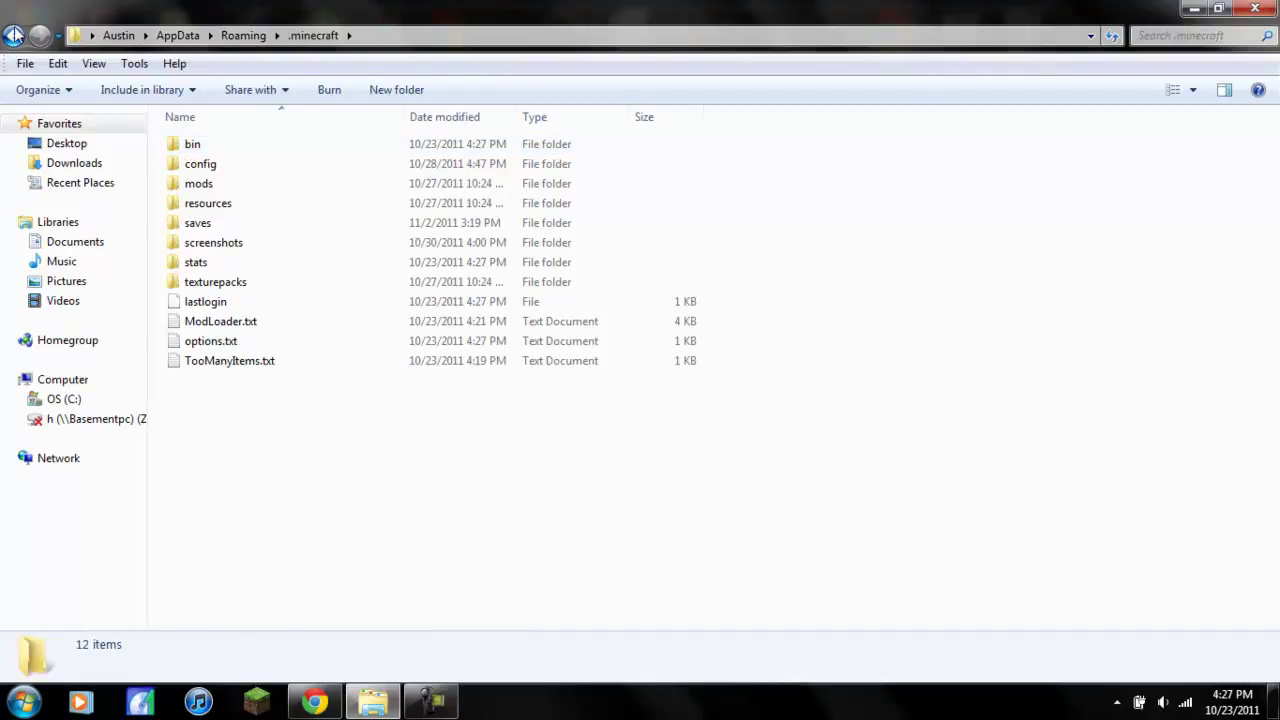
double_click(226, 143)
double_click(280, 251)
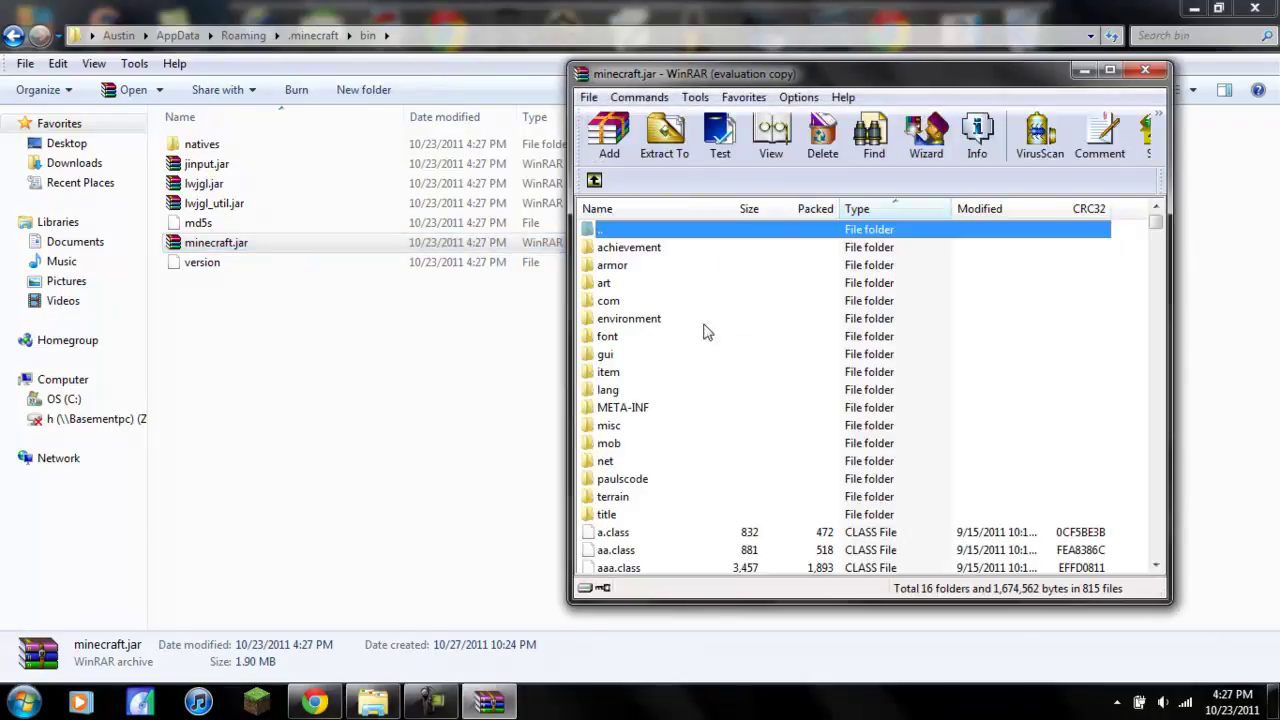
- Delete the META-INF folder from the minecraft.jar archive
left_click(996, 347)
left_click(736, 408)
key("Delete")
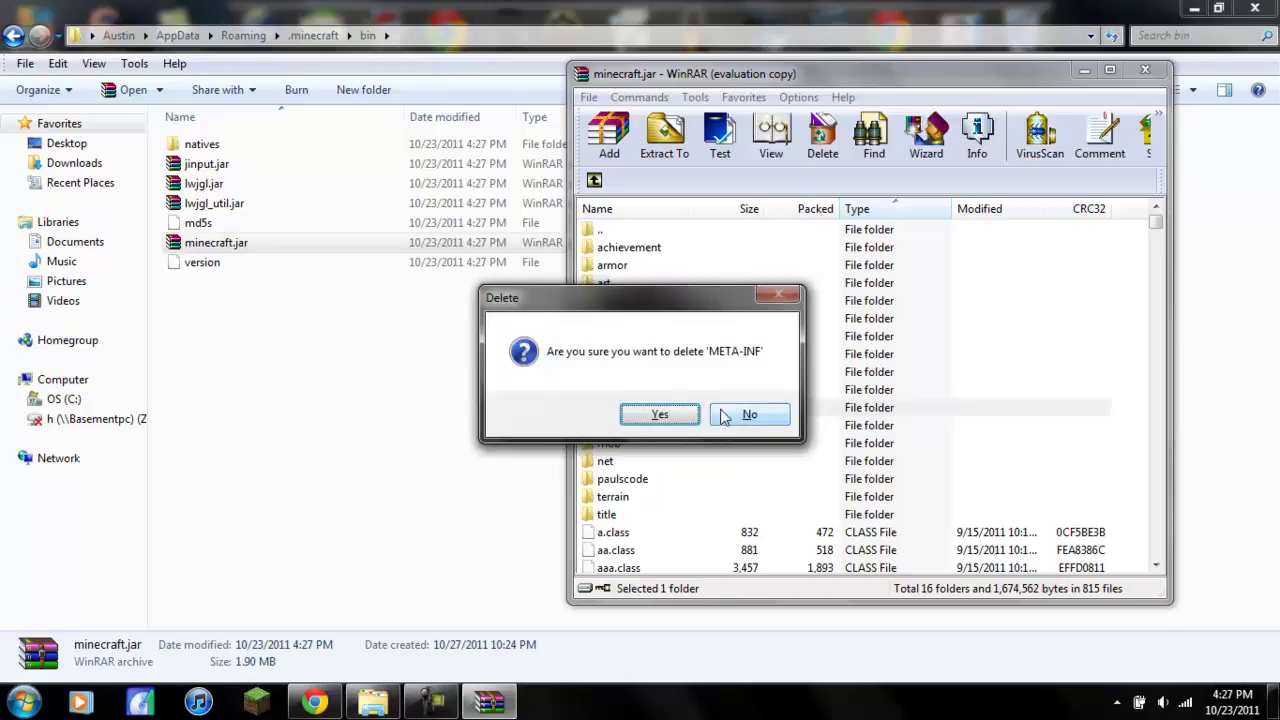
left_click(686, 416)
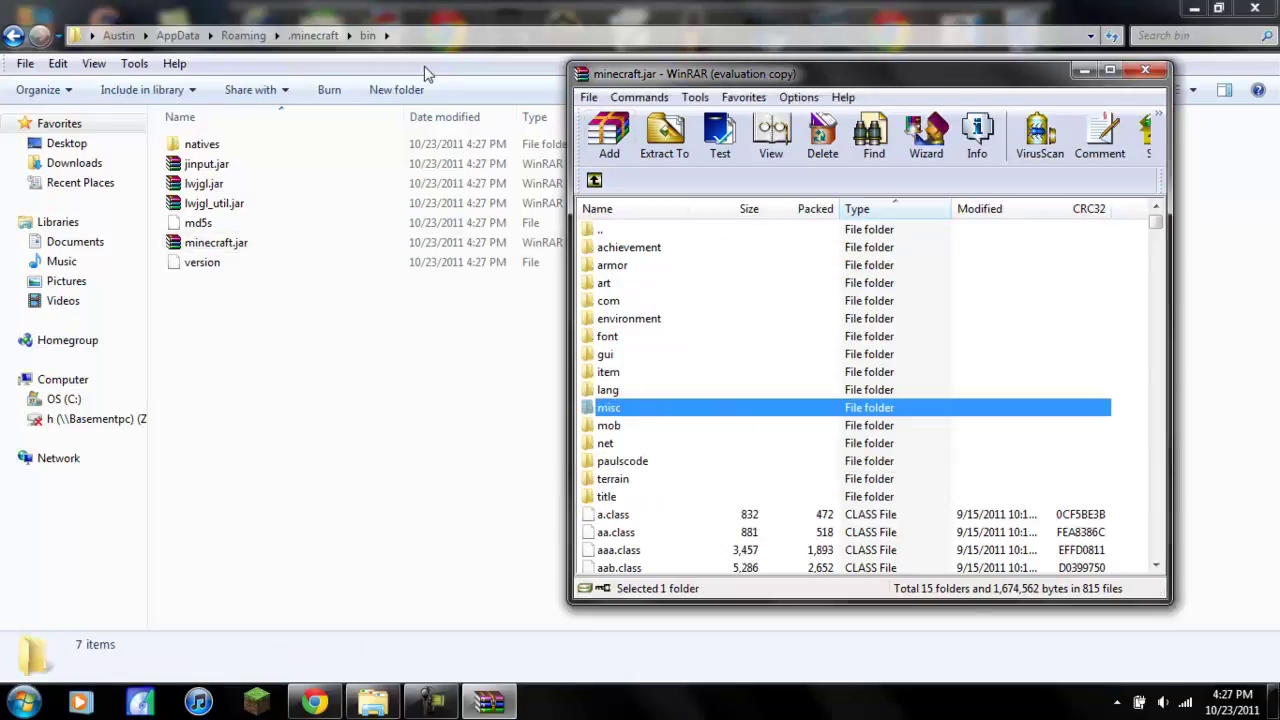
- Open ModLoader.zip from the Limestone Mod folder in Downloads with WinRAR archiver, dismissing the licence reminder
left_click(75, 163)
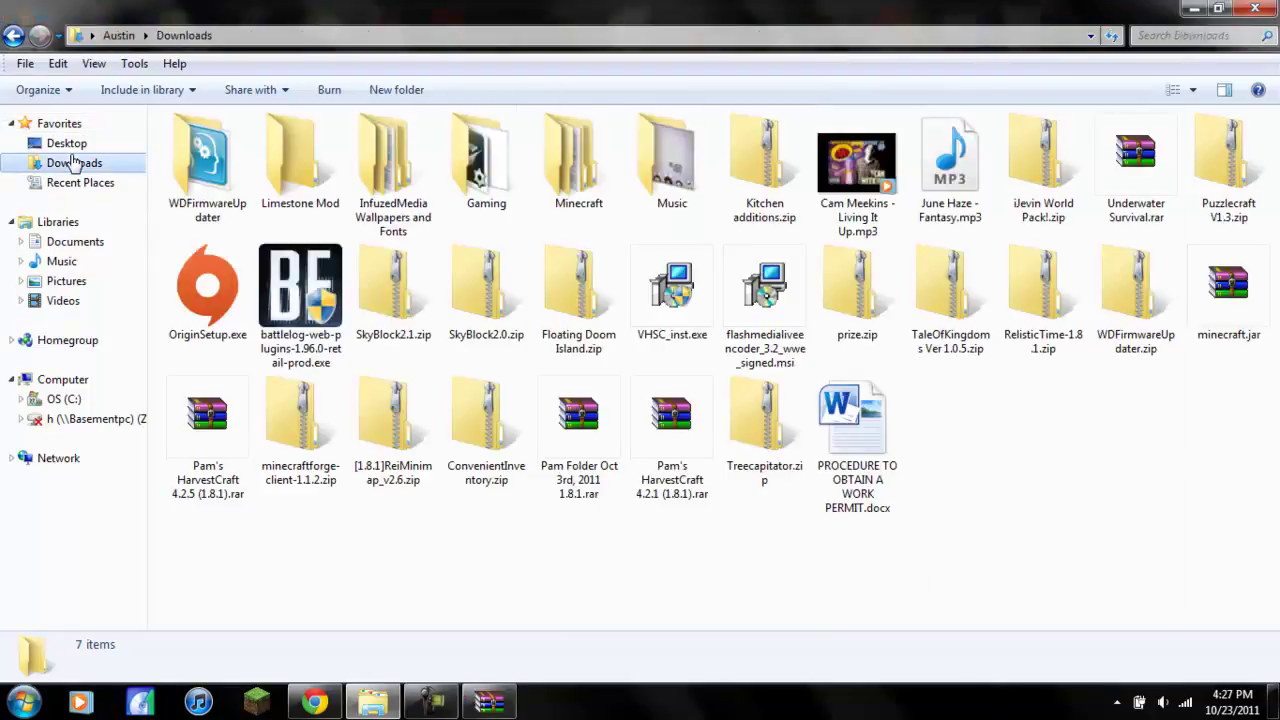
left_click(298, 170)
double_click(298, 170)
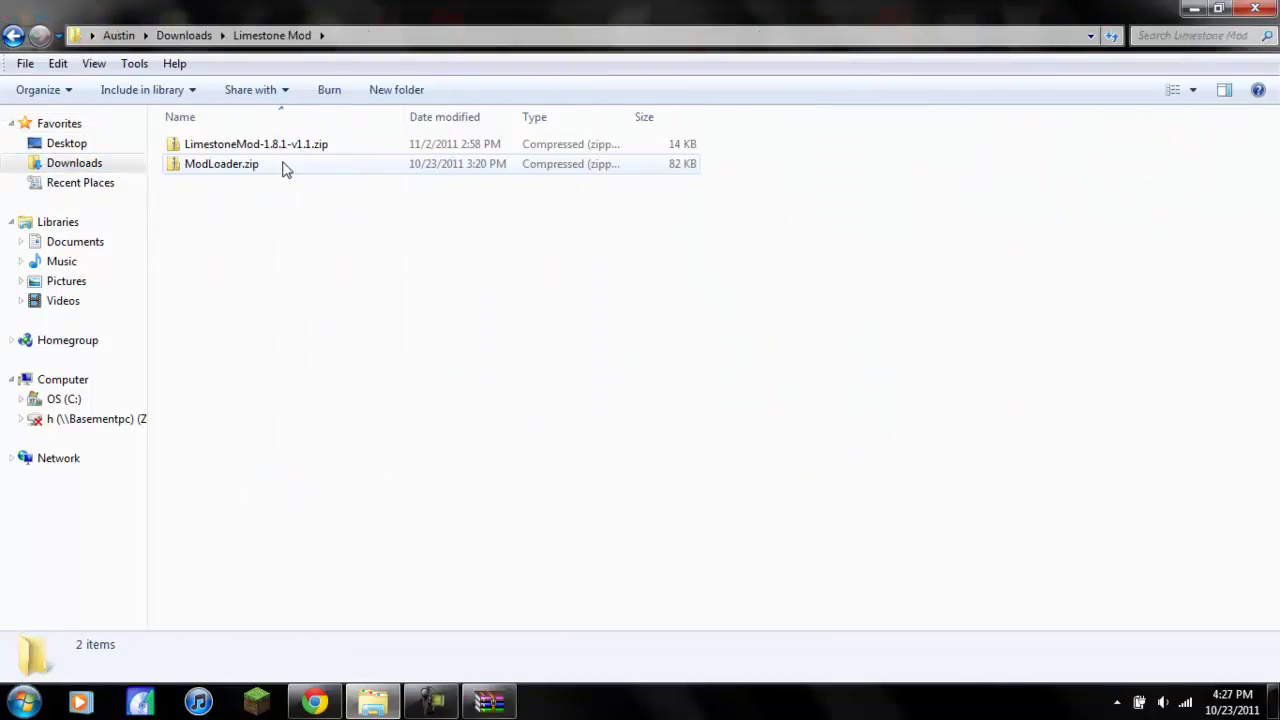
left_click(263, 177)
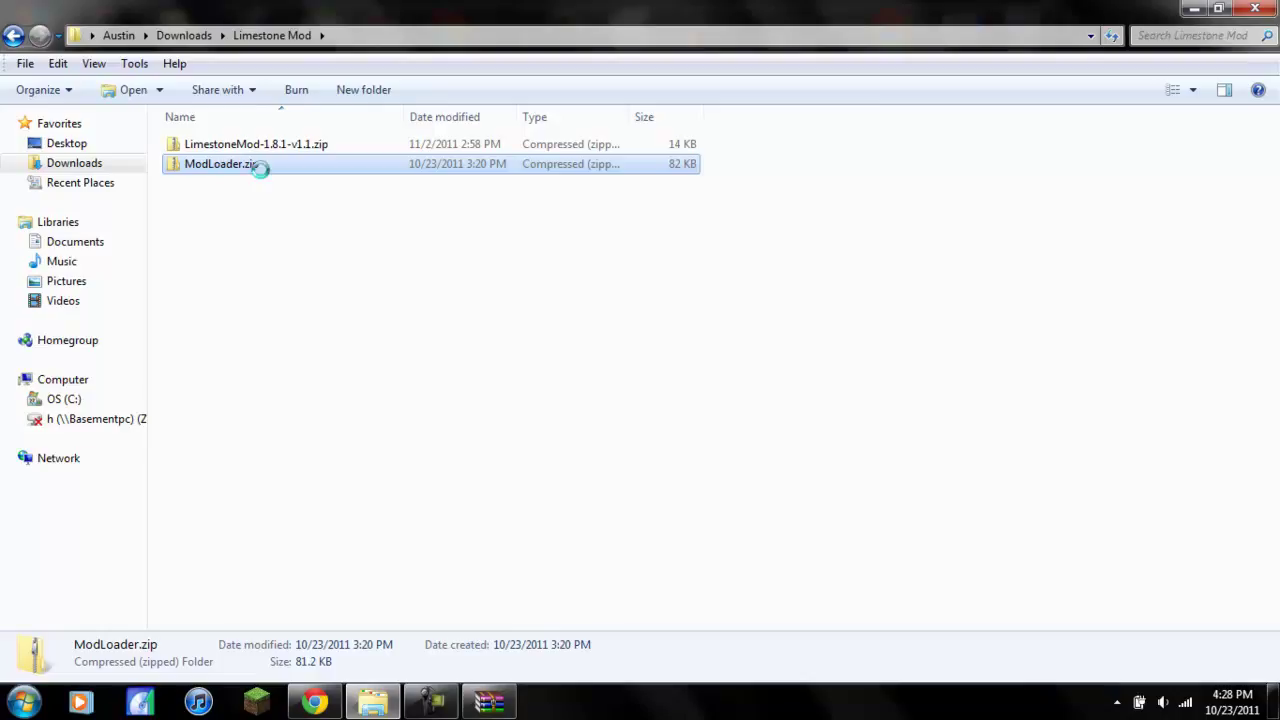
right_click(260, 171)
mouse_move(460, 330)
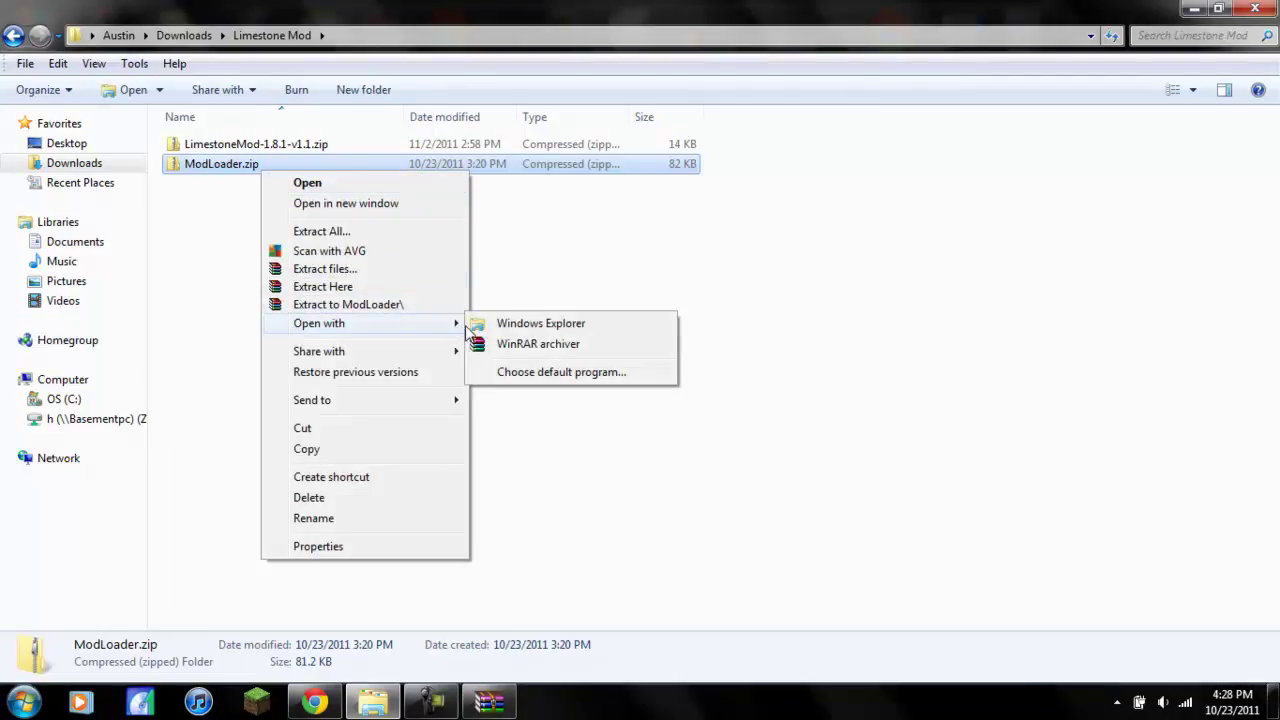
left_click(531, 344)
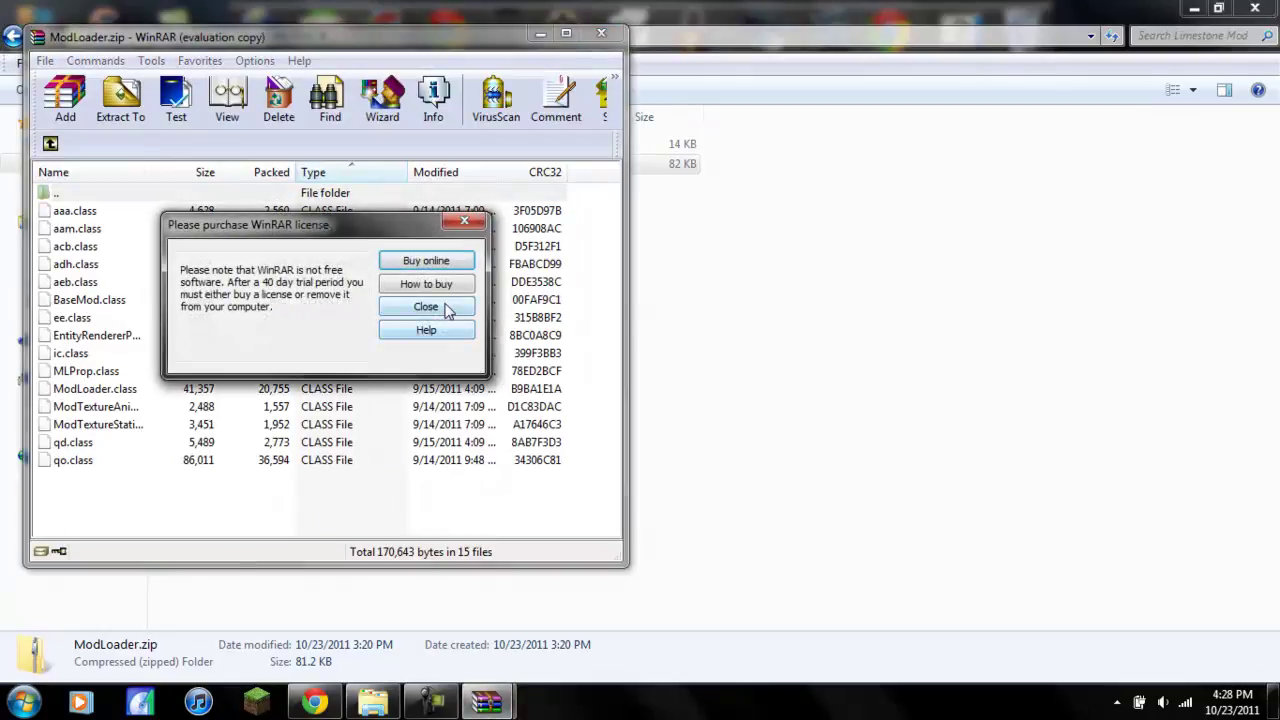
left_click(428, 306)
- Add all the class files from ModLoader.zip to minecraft.jar with the default archive settings, and close the ModLoader archive
mouse_move(487, 703)
left_click(418, 620)
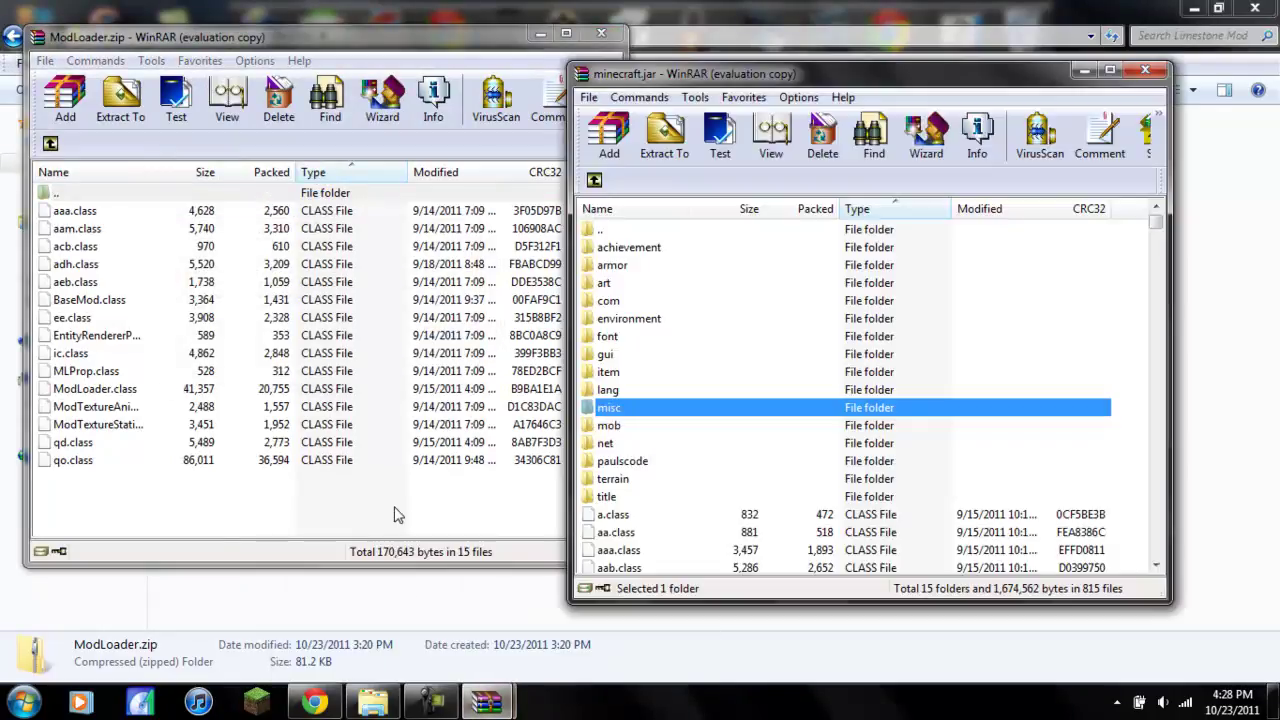
left_click_drag(392, 505, 812, 563)
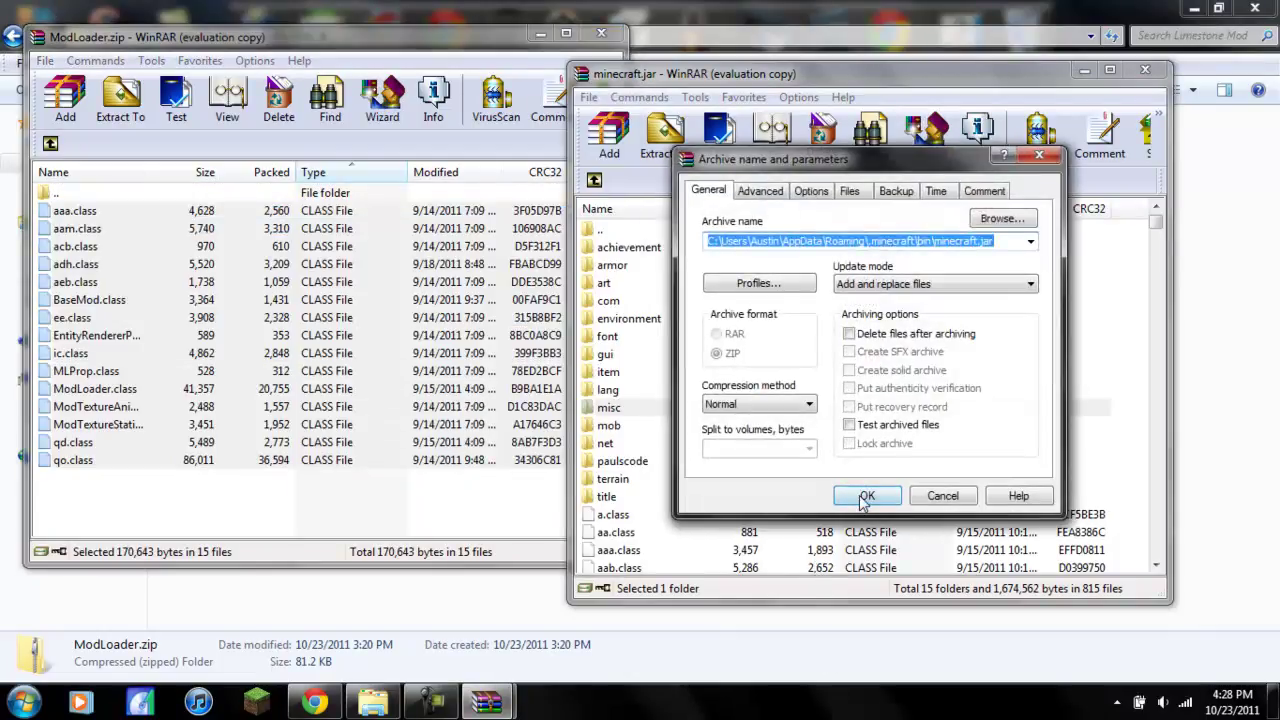
left_click(867, 488)
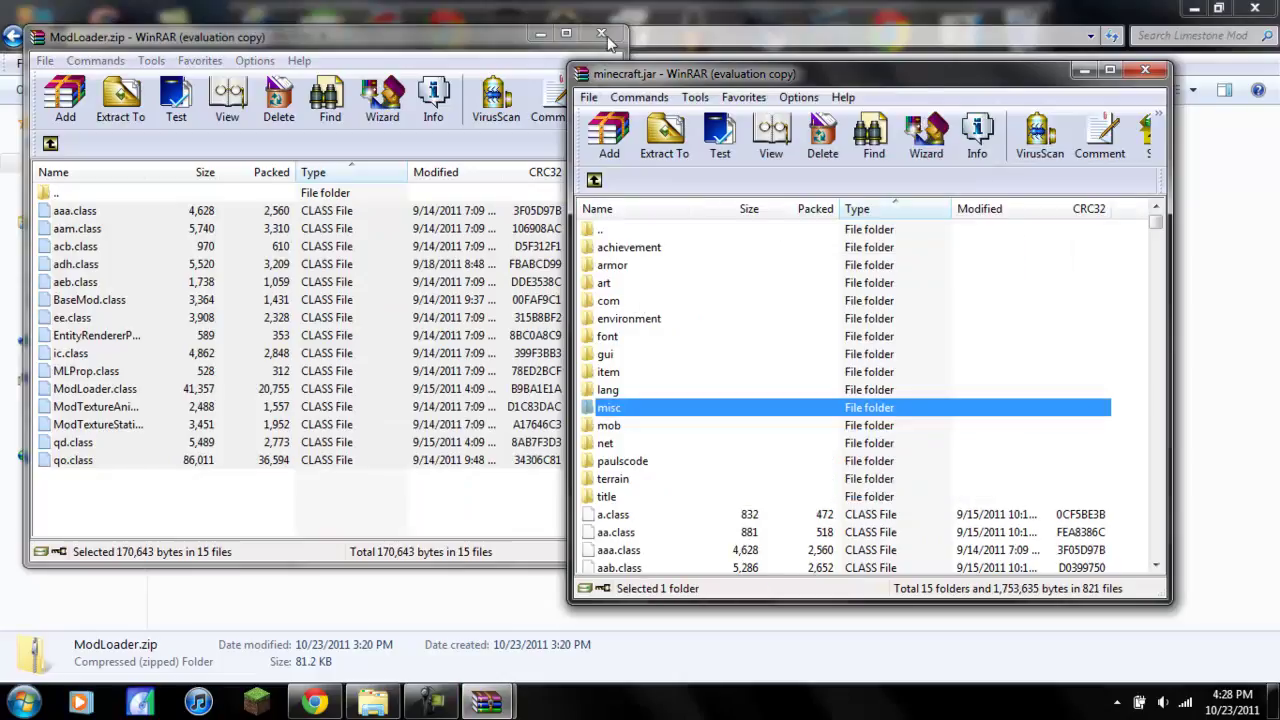
left_click(601, 33)
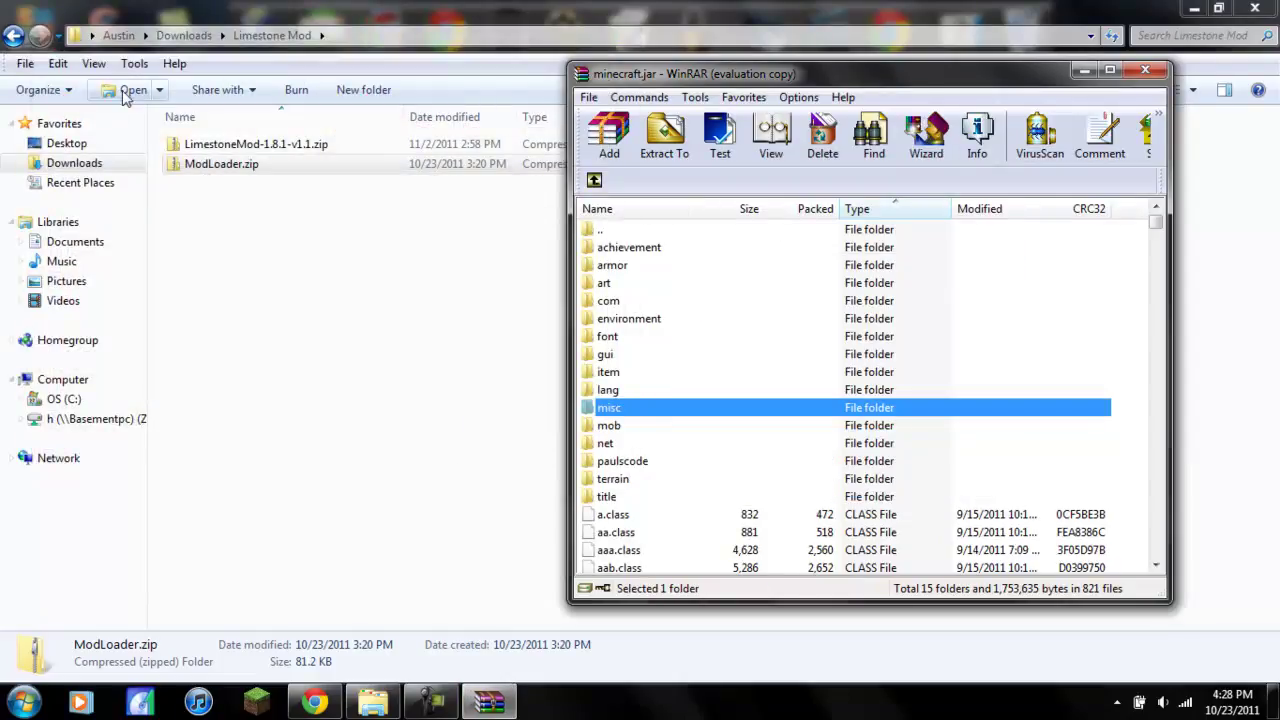
- Open LimestoneMod-1.8.1-v1.1.zip with WinRAR archiver
left_click(251, 144)
right_click(252, 147)
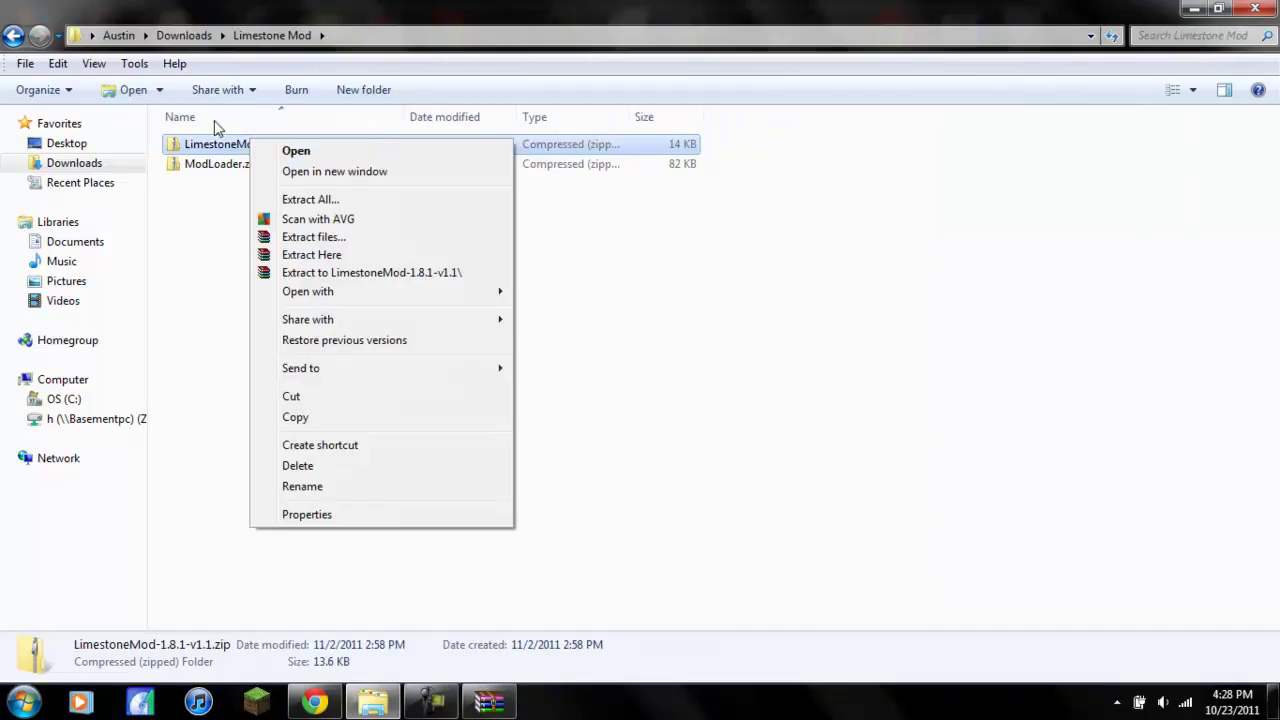
mouse_move(487, 298)
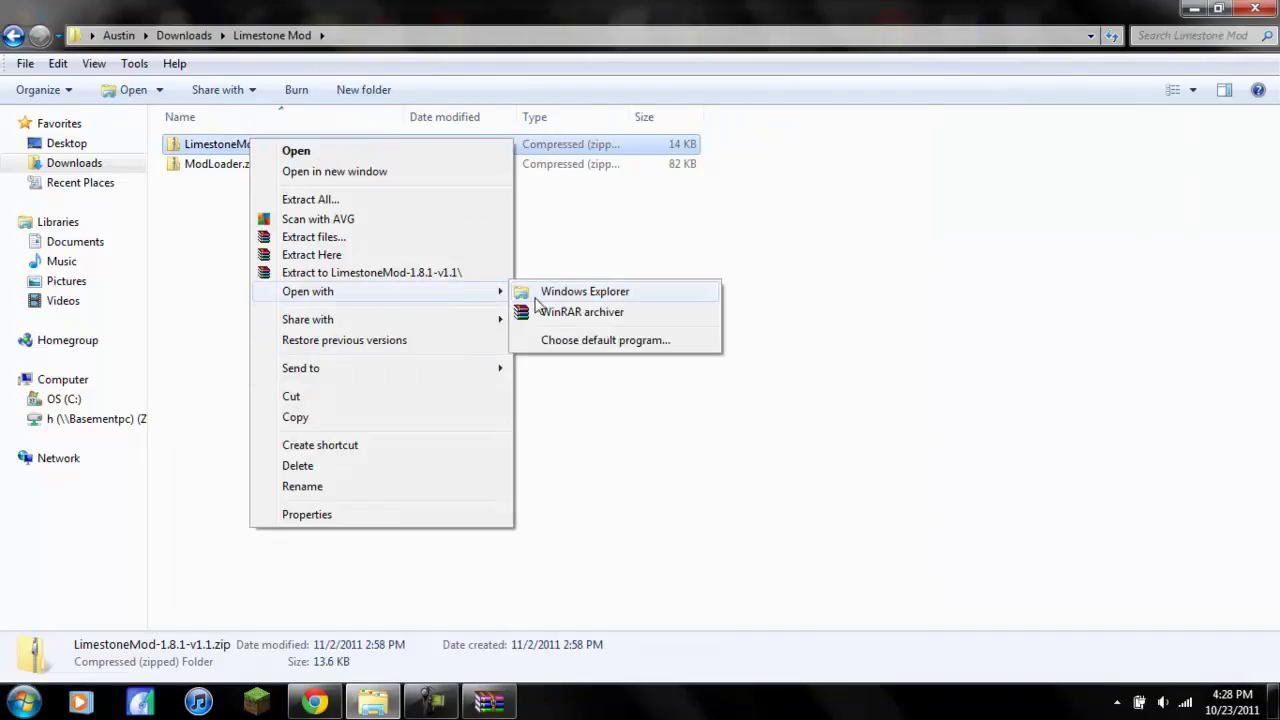
left_click(537, 309)
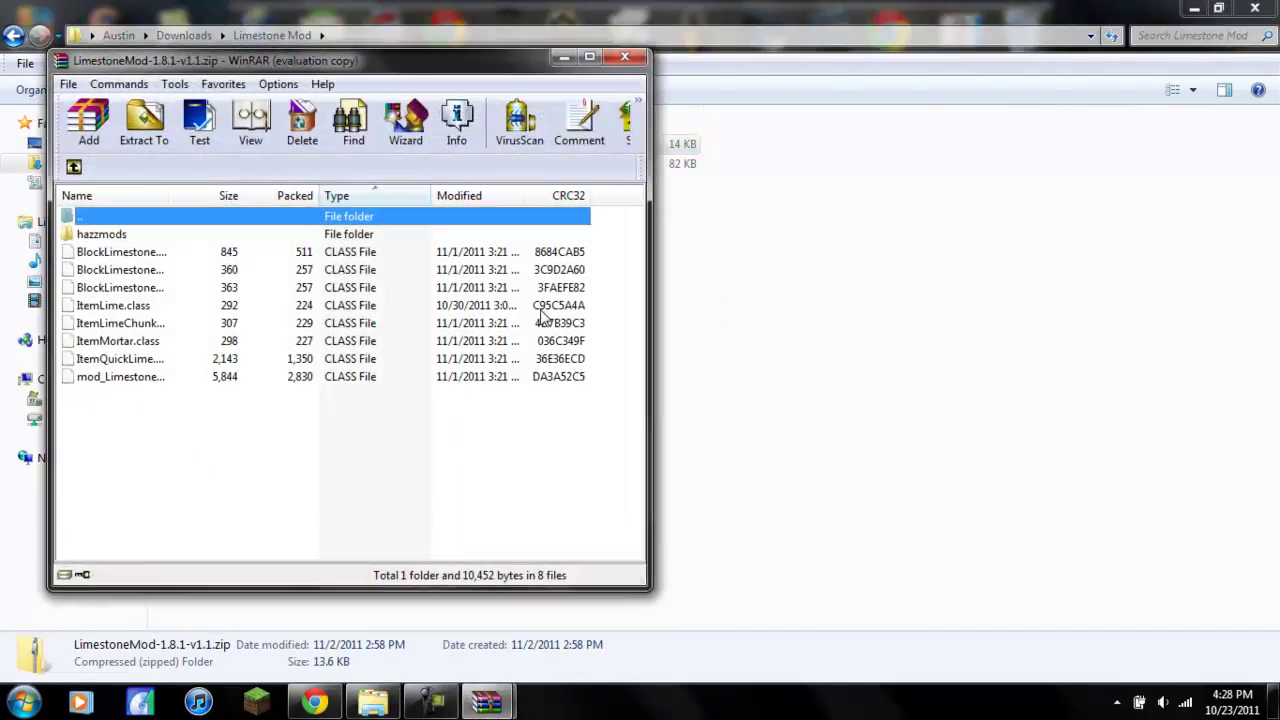
left_click(478, 334)
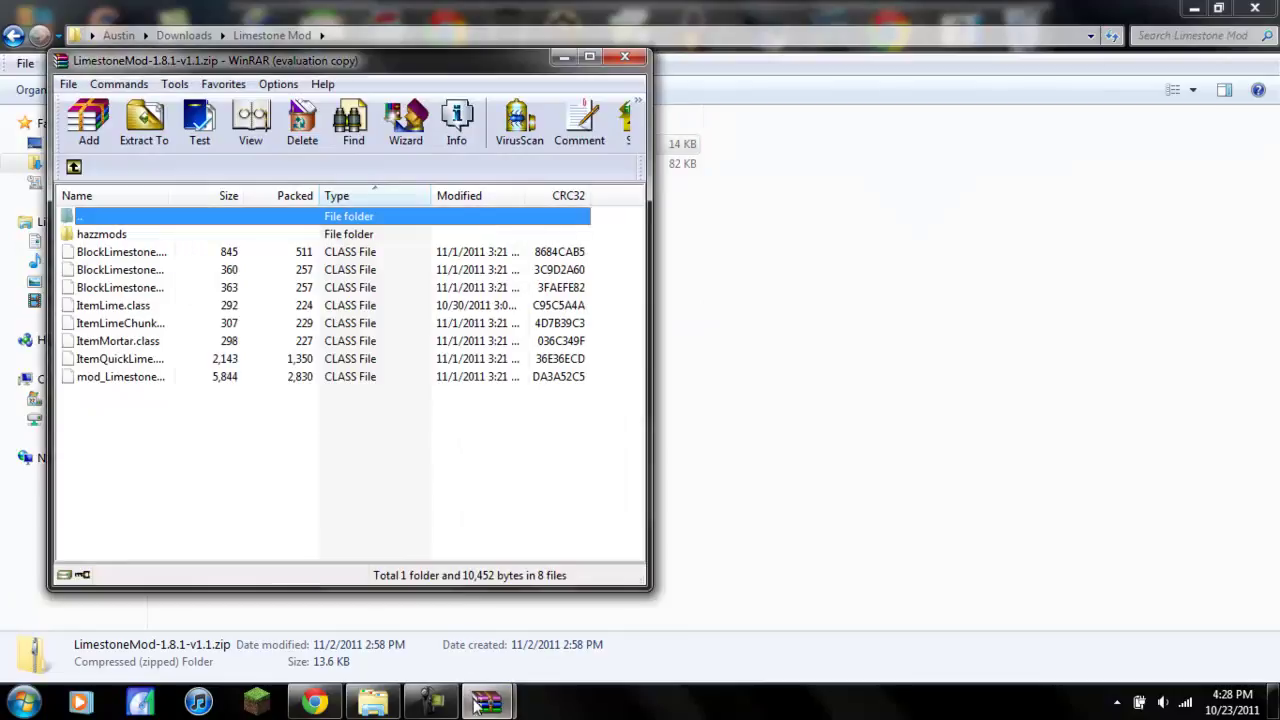
- Add the hazzmods folder and all class files from the Limestone Mod archive to minecraft.jar with the default archive settings
mouse_move(487, 700)
left_click(400, 630)
left_click_drag(396, 479, 331, 244)
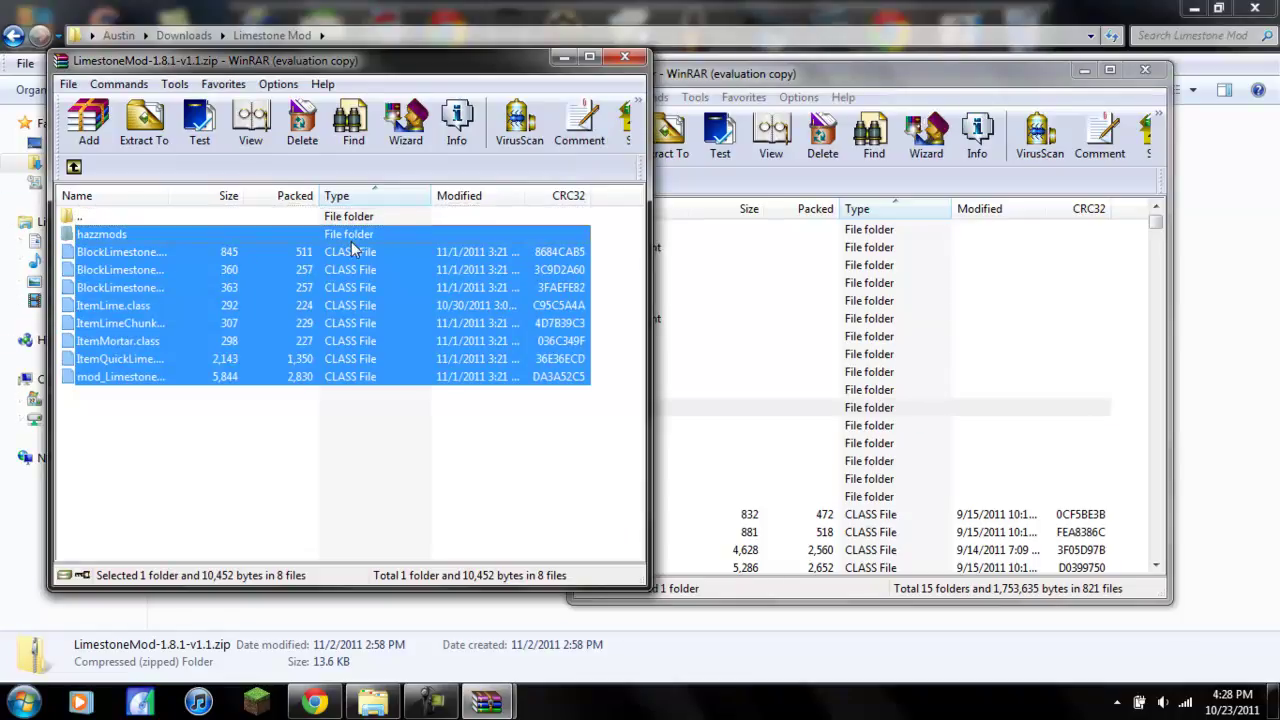
left_click_drag(356, 240, 745, 566)
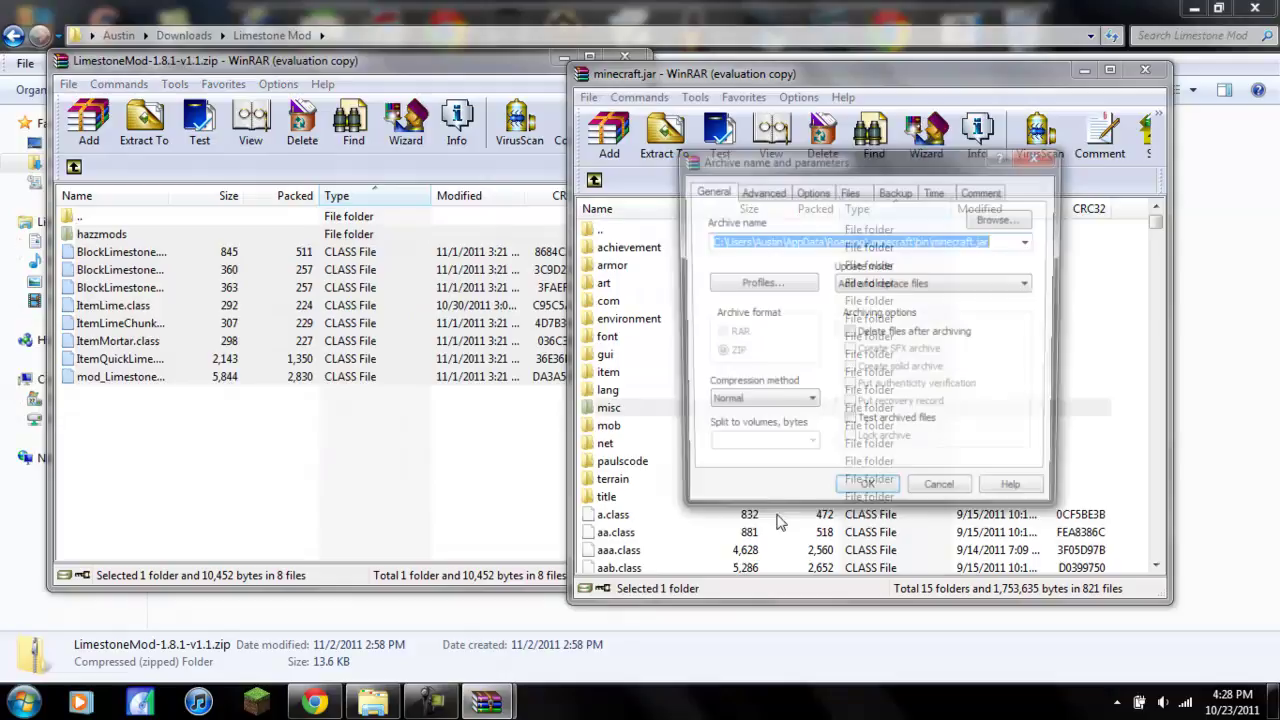
left_click(864, 499)
- Close the Limestone Mod and minecraft.jar archives and return to the Downloads folder
left_click(528, 57)
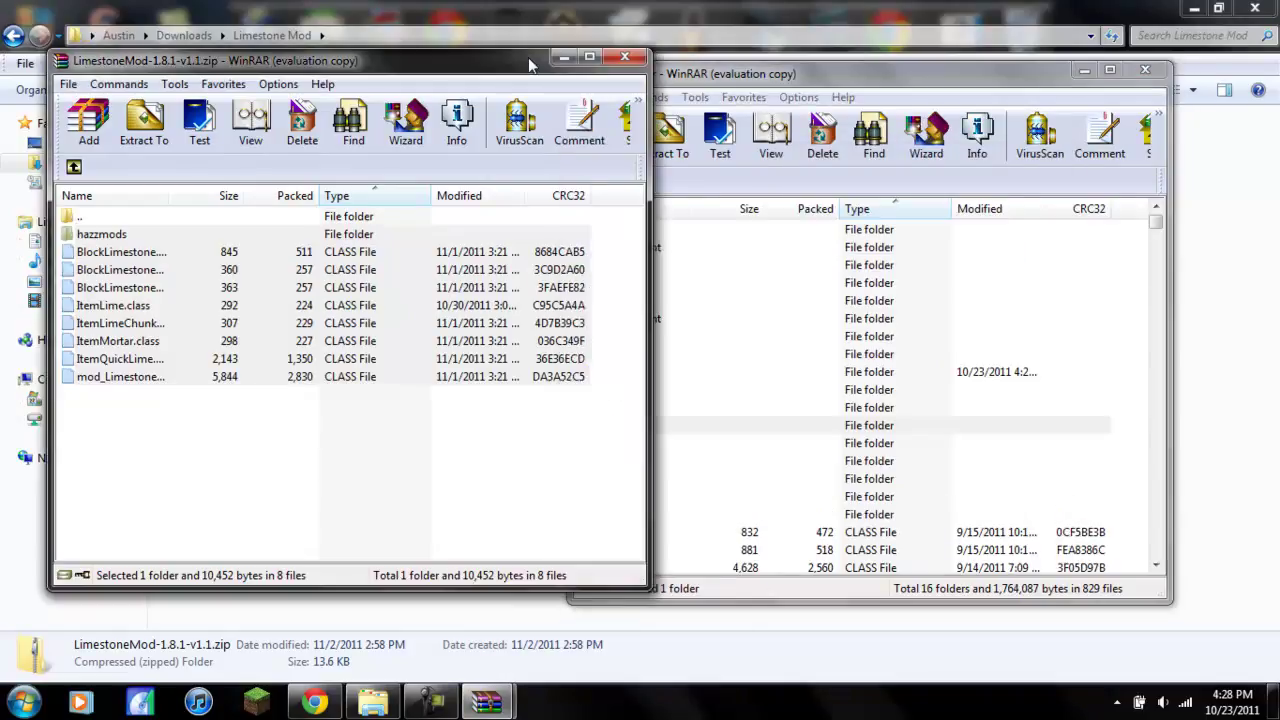
left_click(565, 57)
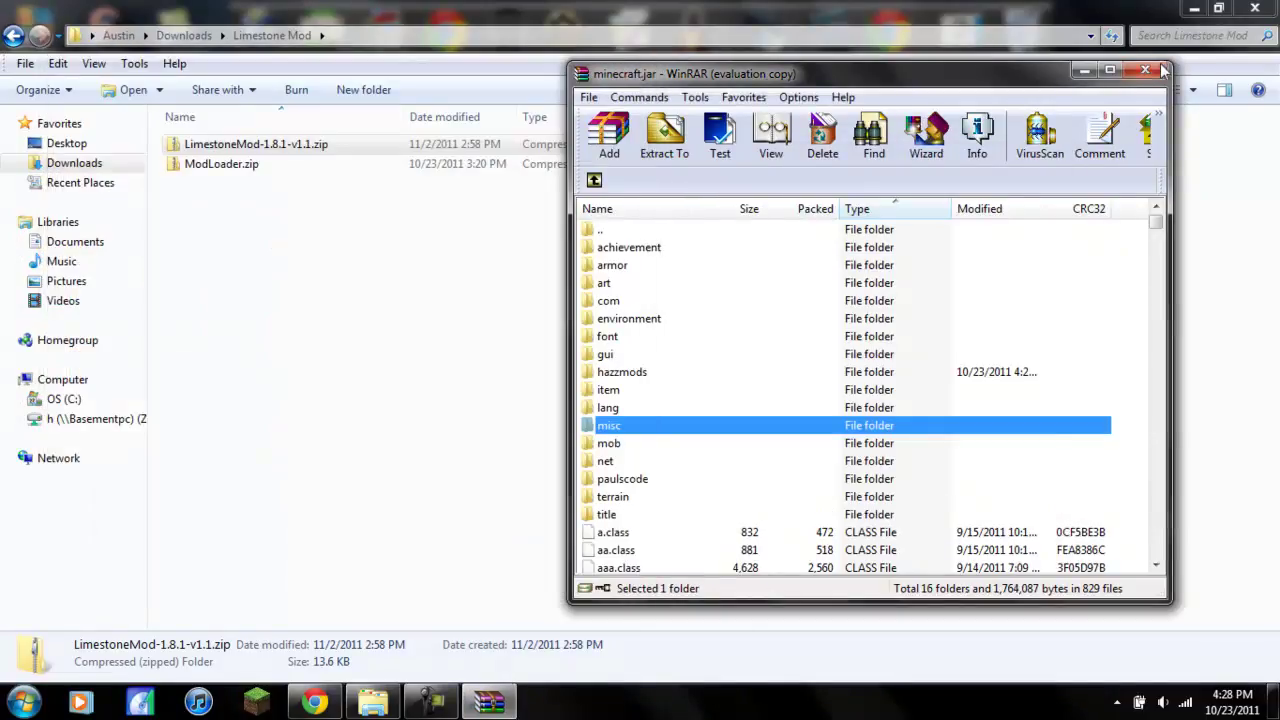
left_click(1145, 70)
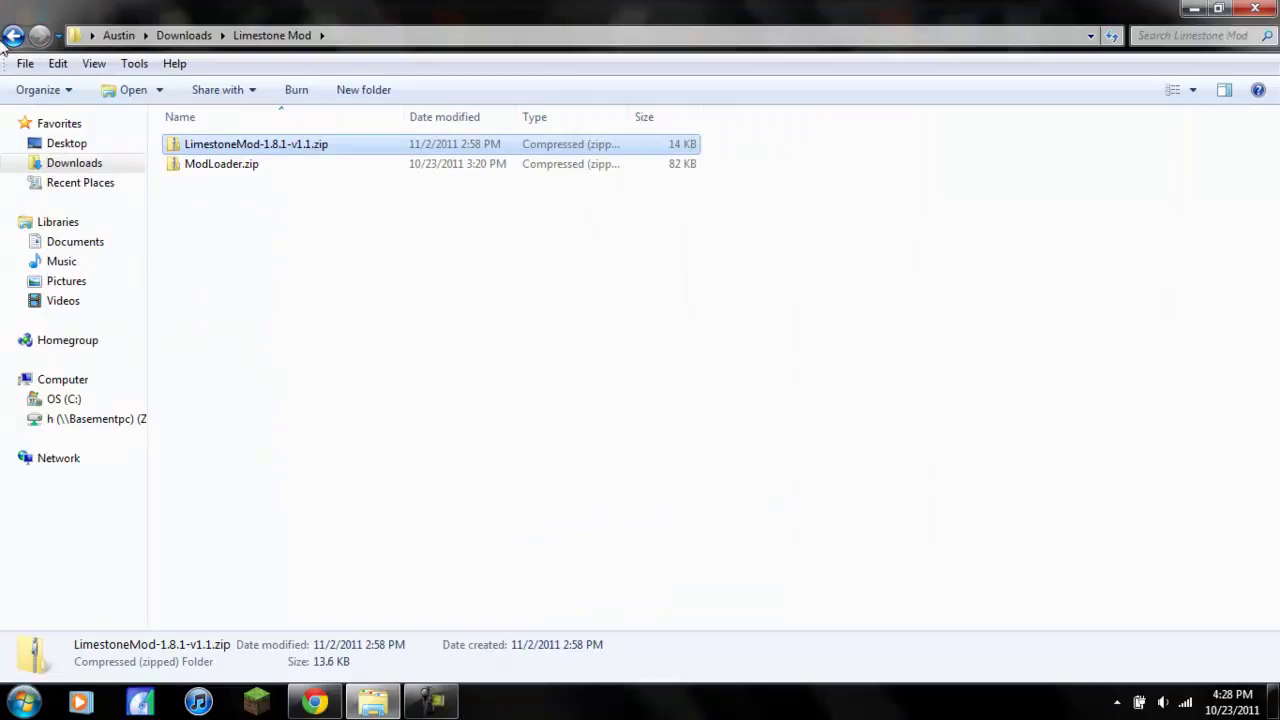
left_click(10, 37)
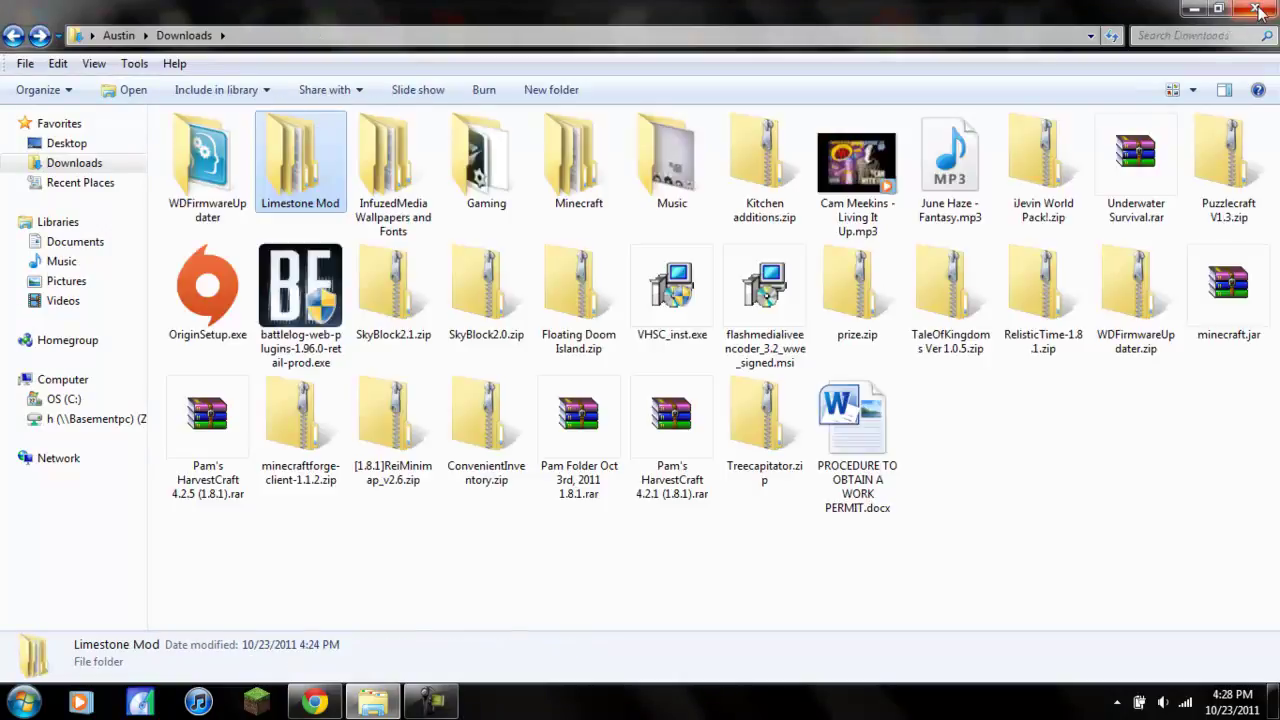
- Close the Downloads folder and log in through the Minecraft Launcher to check that the modded game starts, exiting at the title screen
left_click(1257, 10)
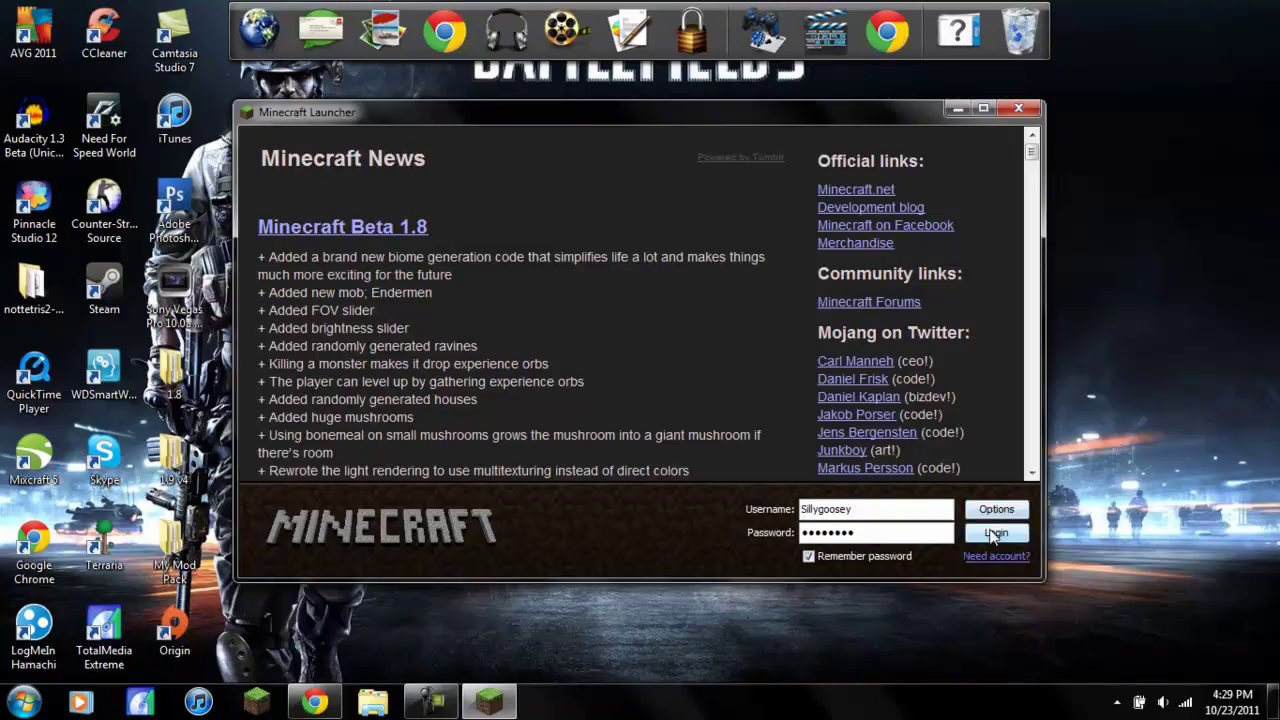
left_click(994, 533)
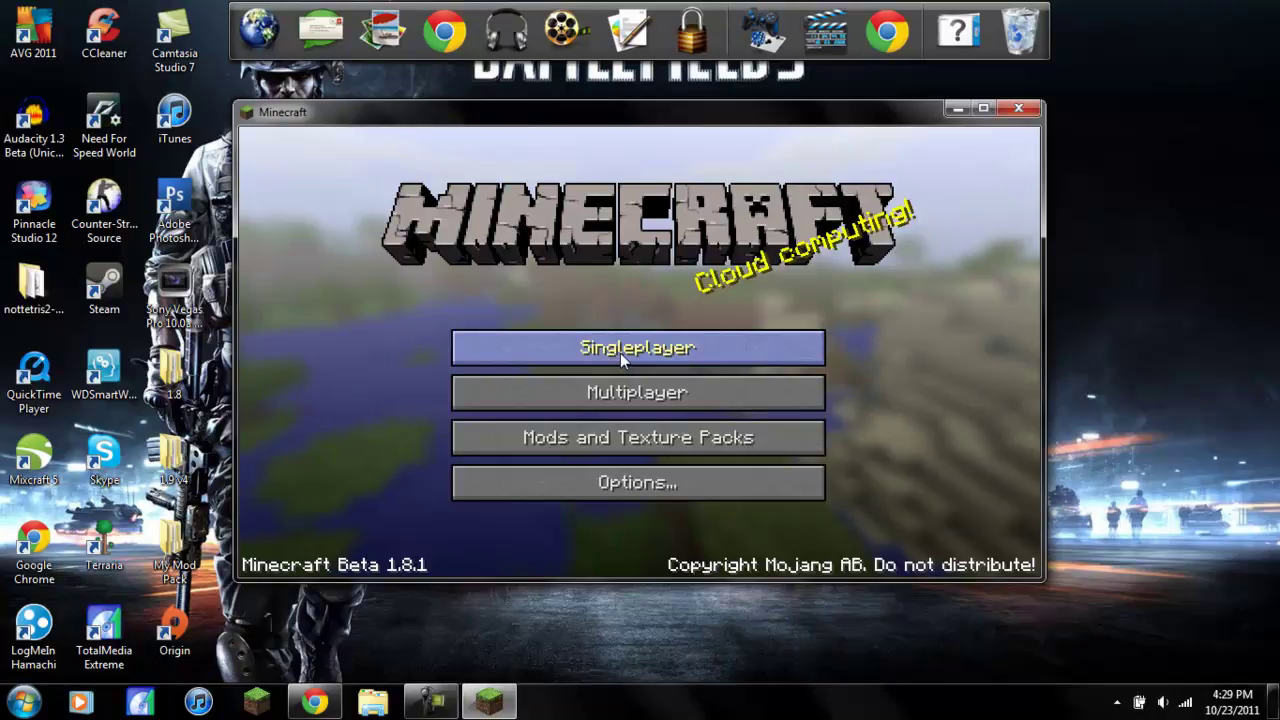
left_click(1018, 108)
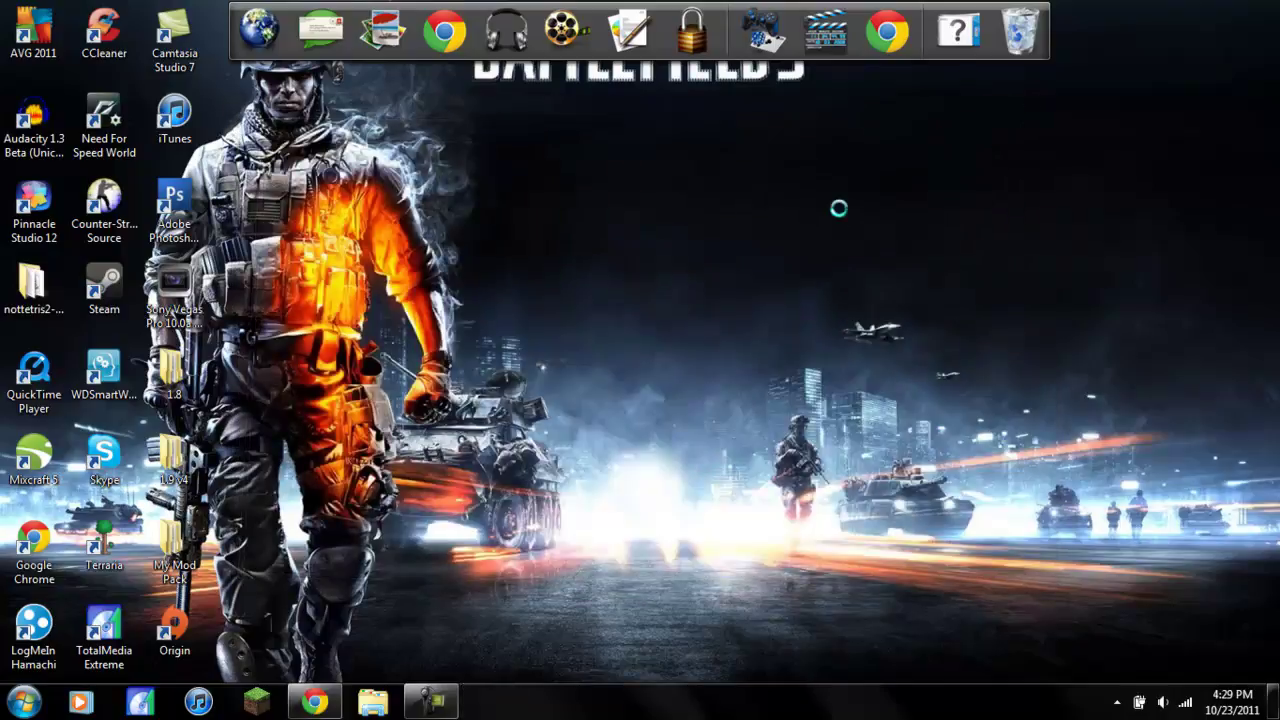
right_click(838, 210)
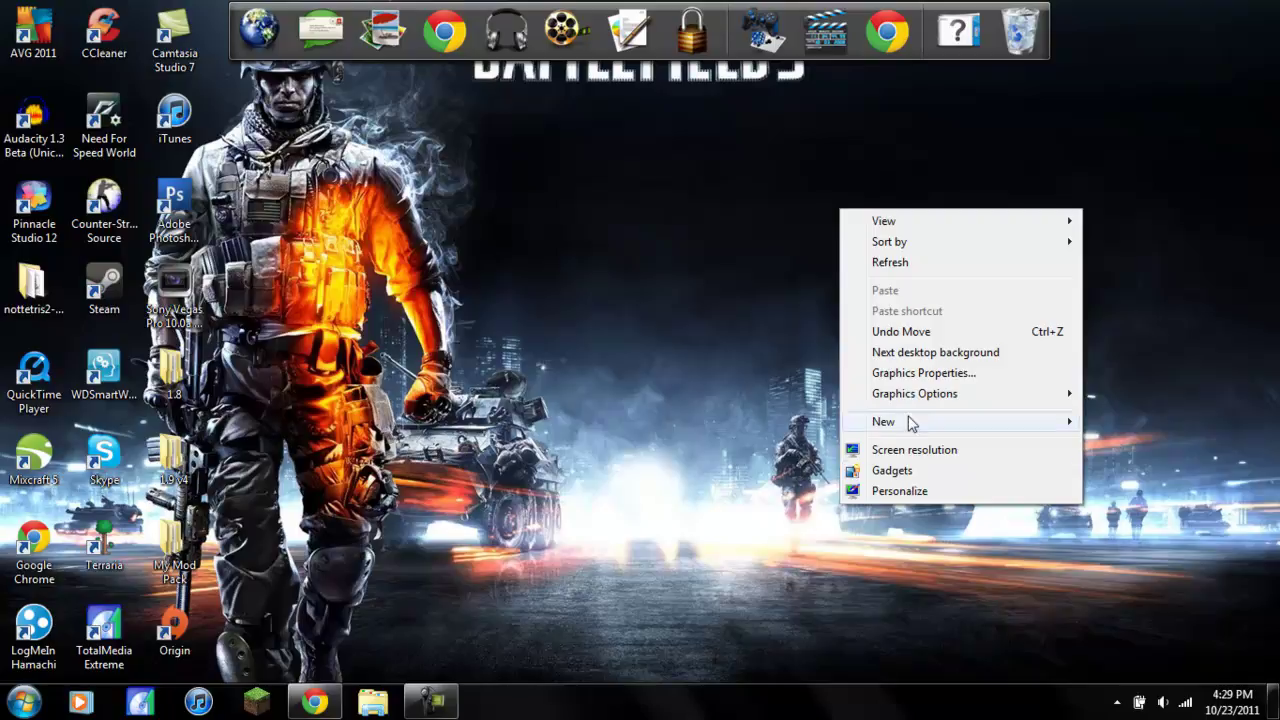
mouse_move(897, 397)
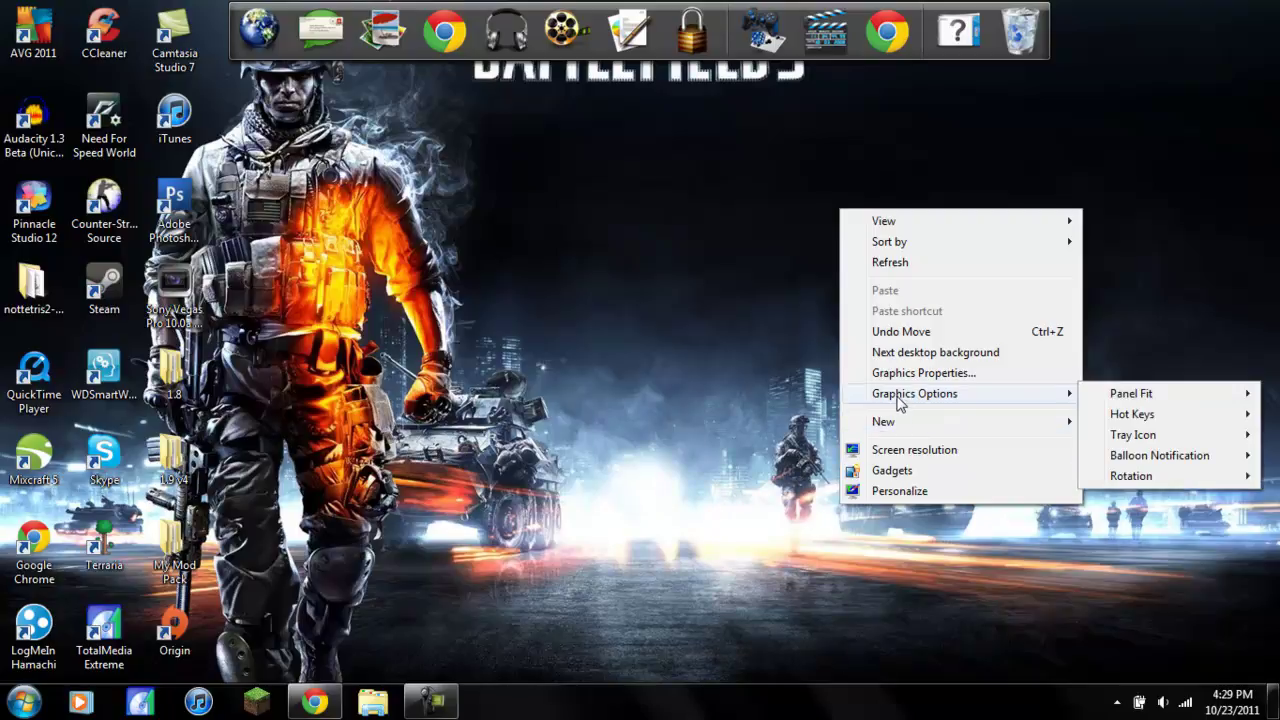
mouse_move(1137, 440)
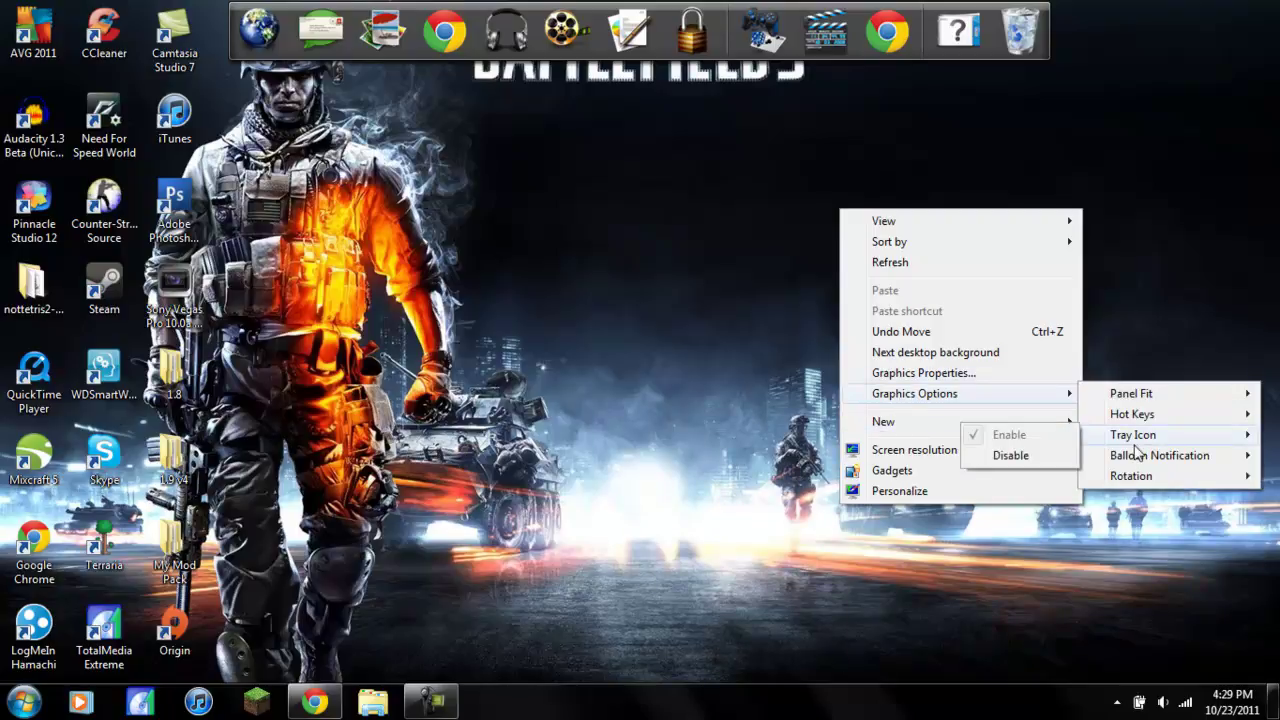
left_click(518, 378)
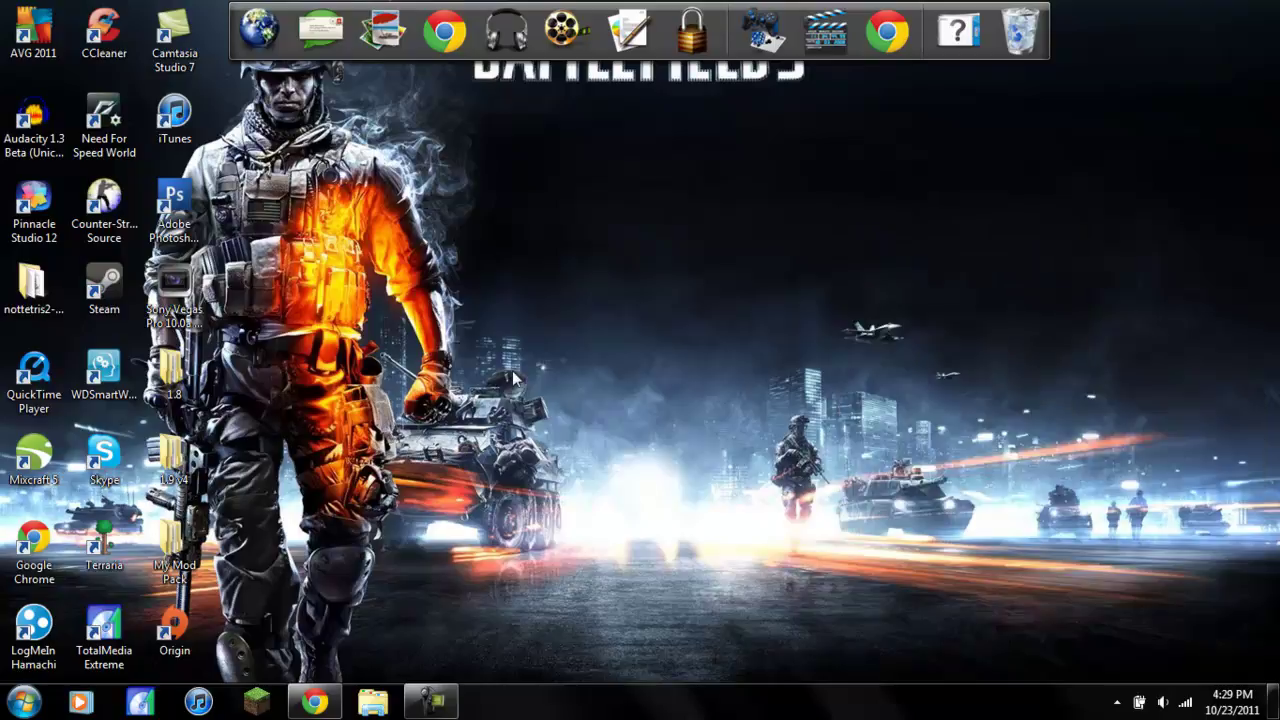
- Switch to Chrome and examine the Limestone Mod forum topic, from its block and recipe pictures to its download links and changelog
left_click(305, 695)
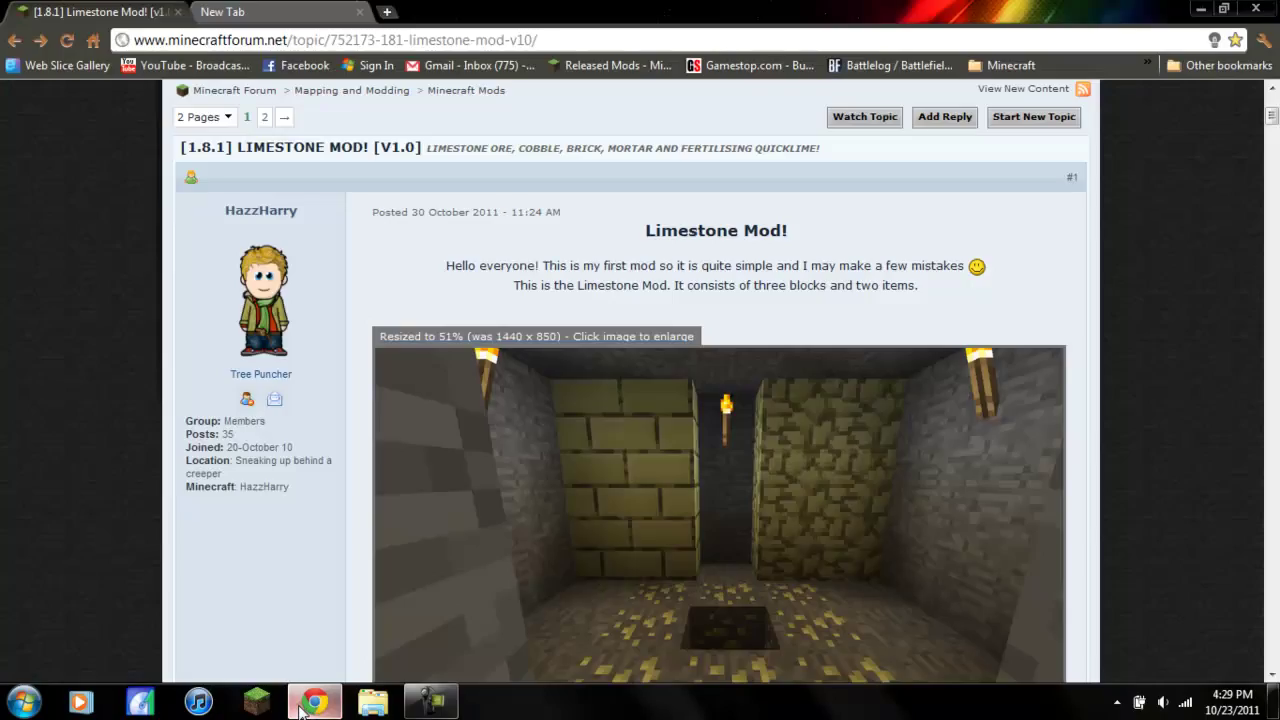
scroll(1008, 325, "down", 5)
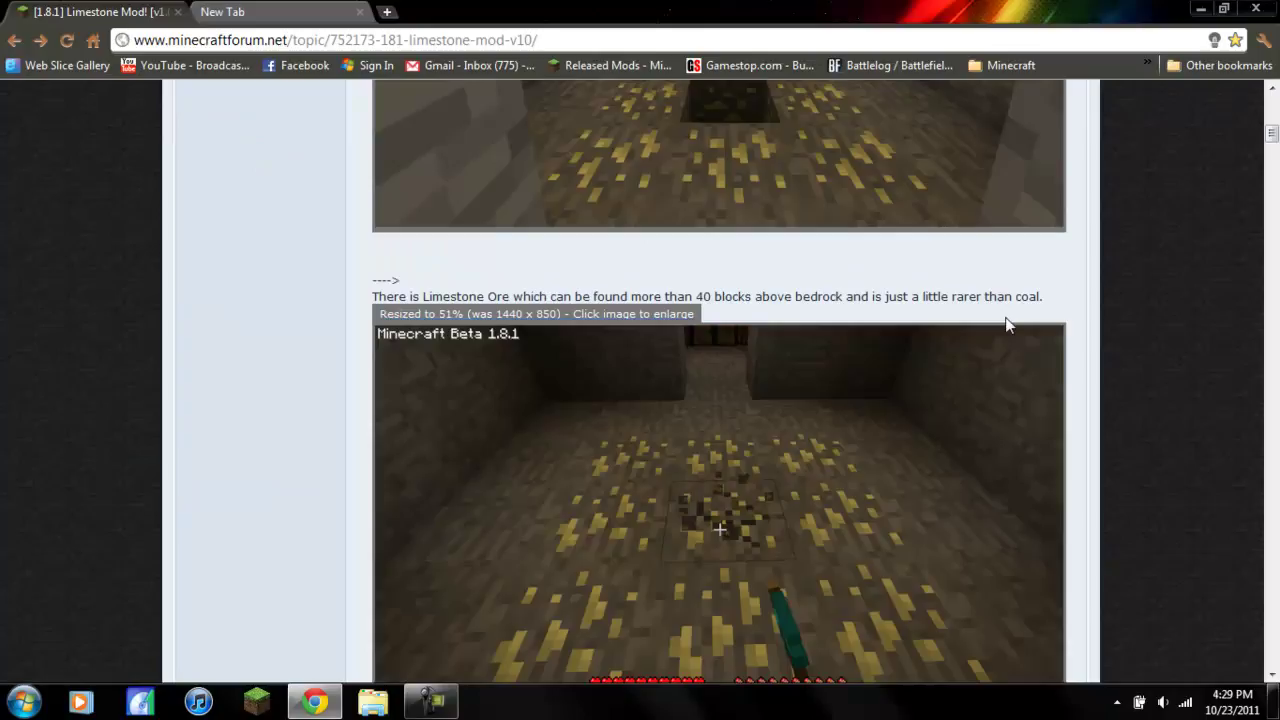
scroll(1008, 325, "down", 4)
scroll(1008, 325, "up", 9)
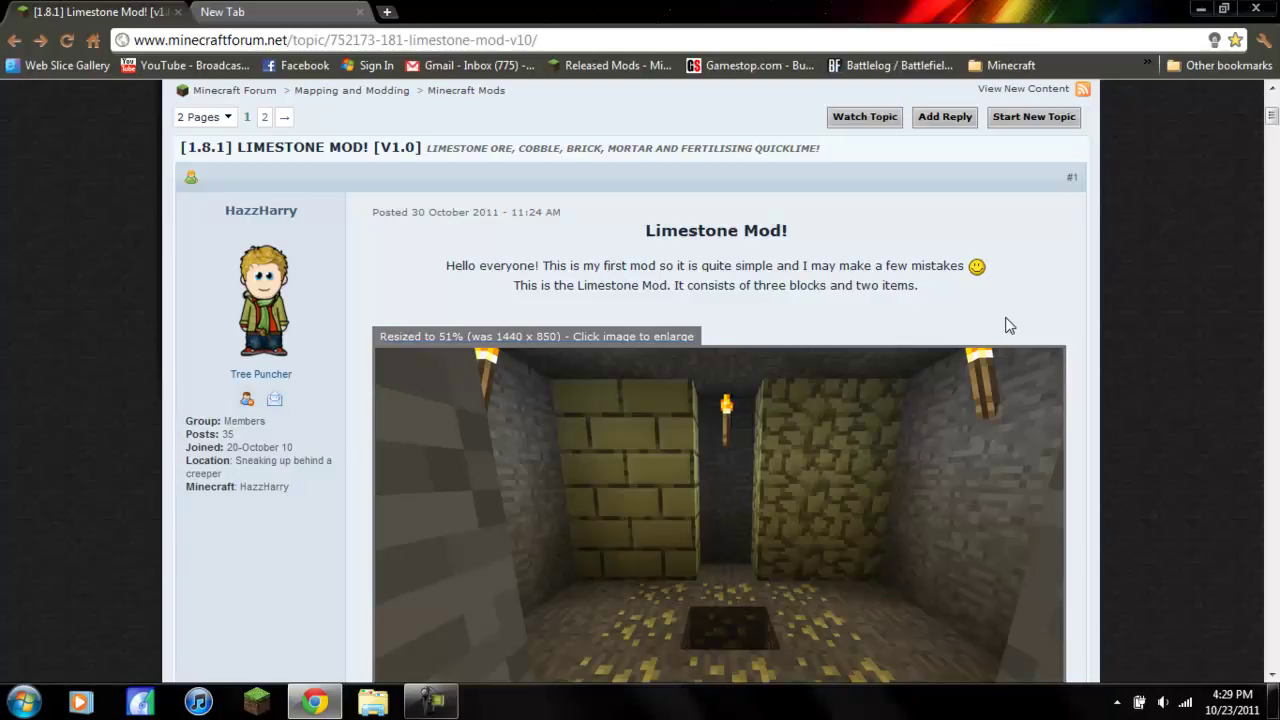
scroll(1008, 325, "down", 2)
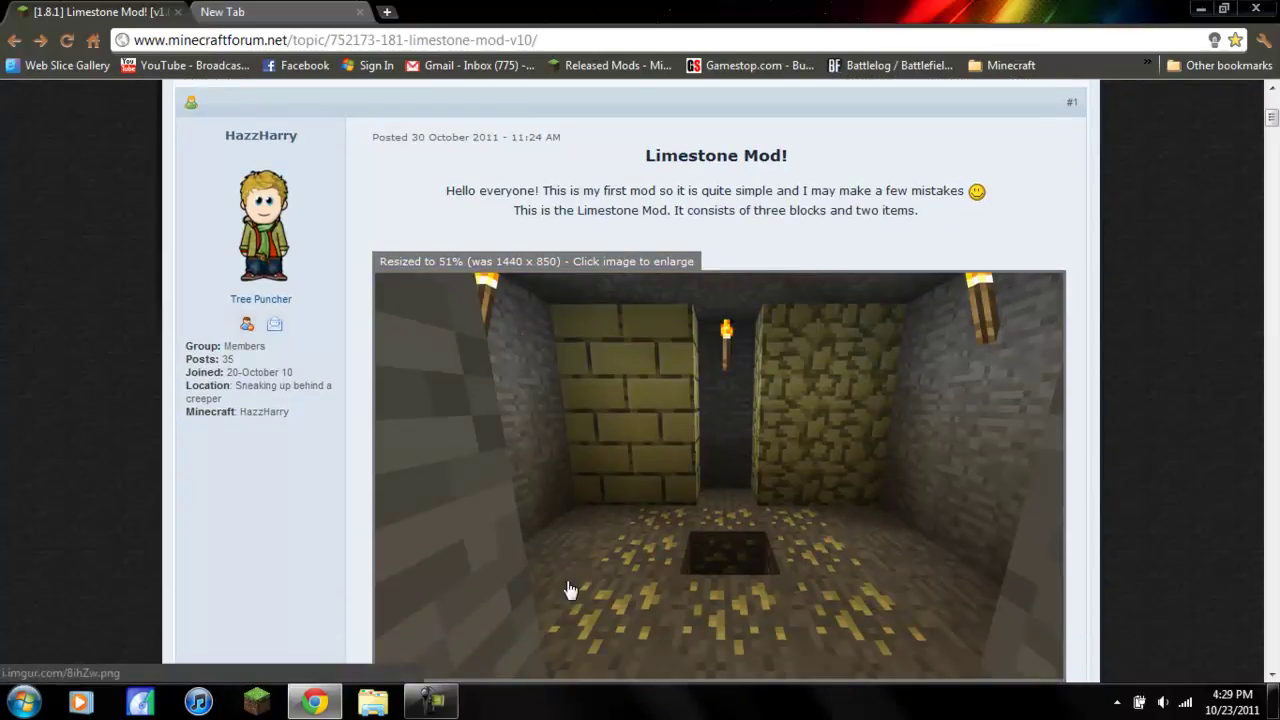
scroll(568, 590, "down", 5)
scroll(568, 590, "down", 10)
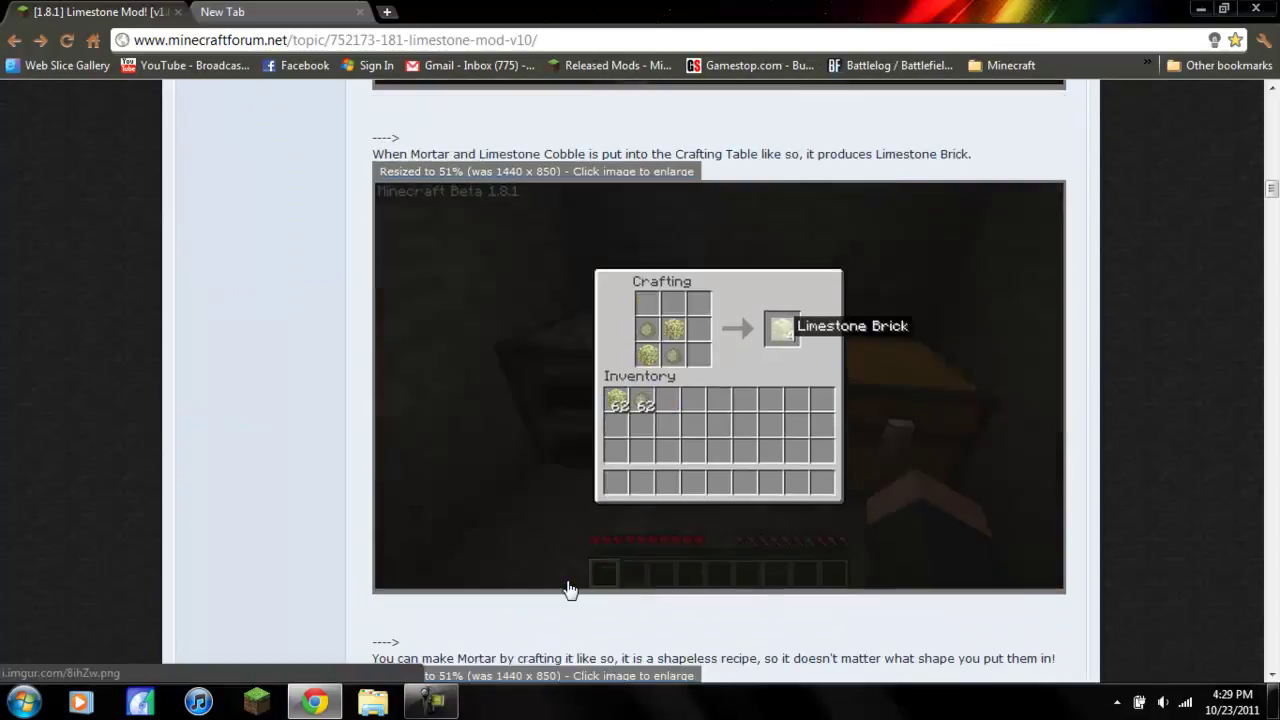
scroll(570, 590, "down", 5)
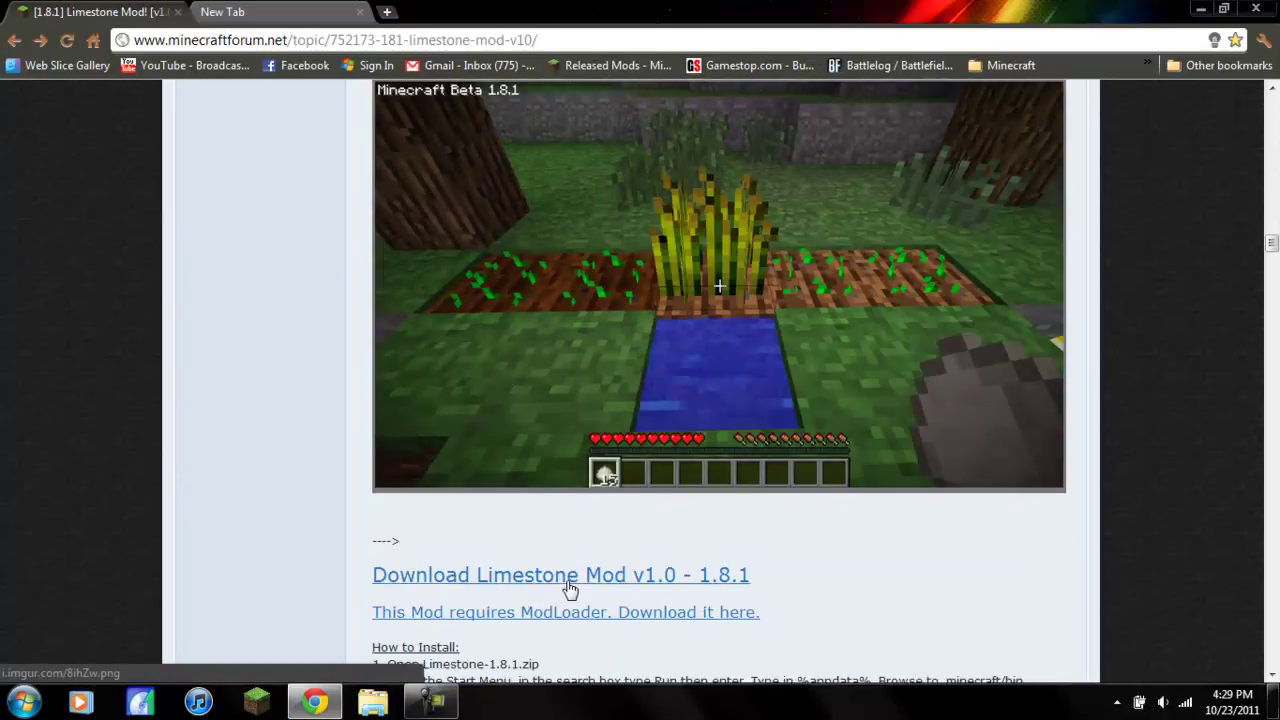
scroll(570, 590, "down", 5)
scroll(570, 590, "down", 11)
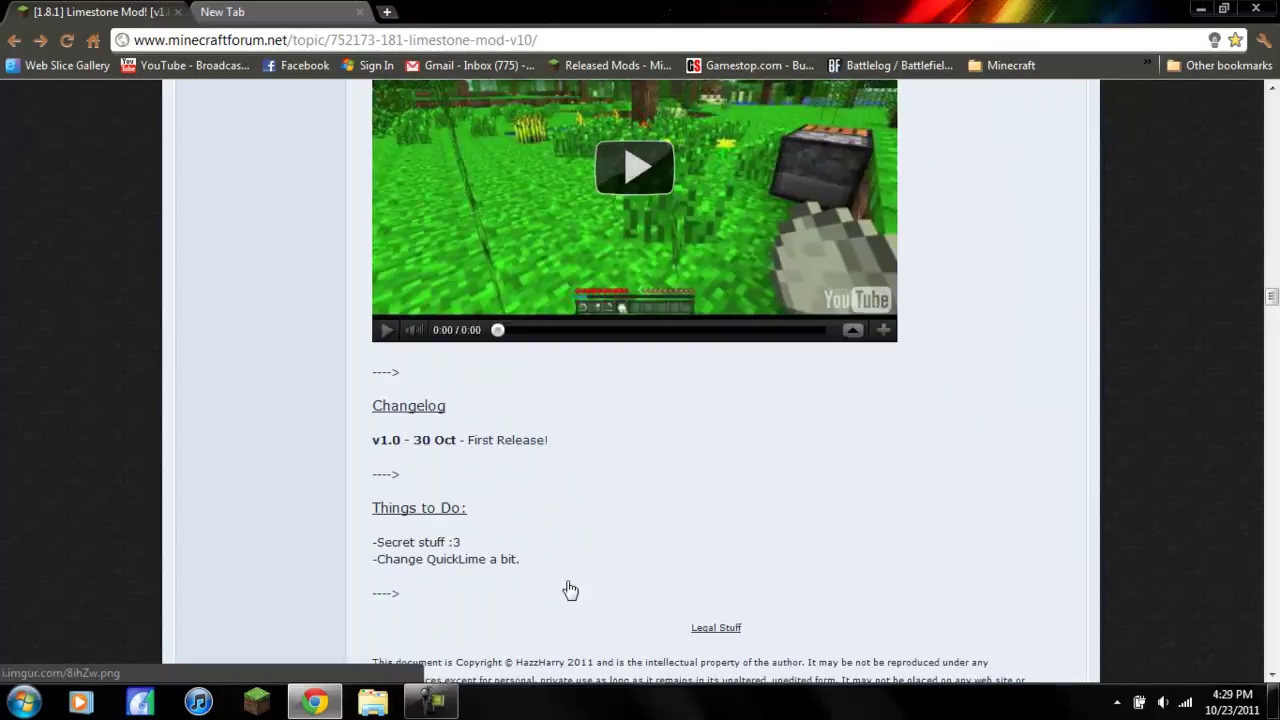
scroll(570, 590, "down", 4)
key("Home")
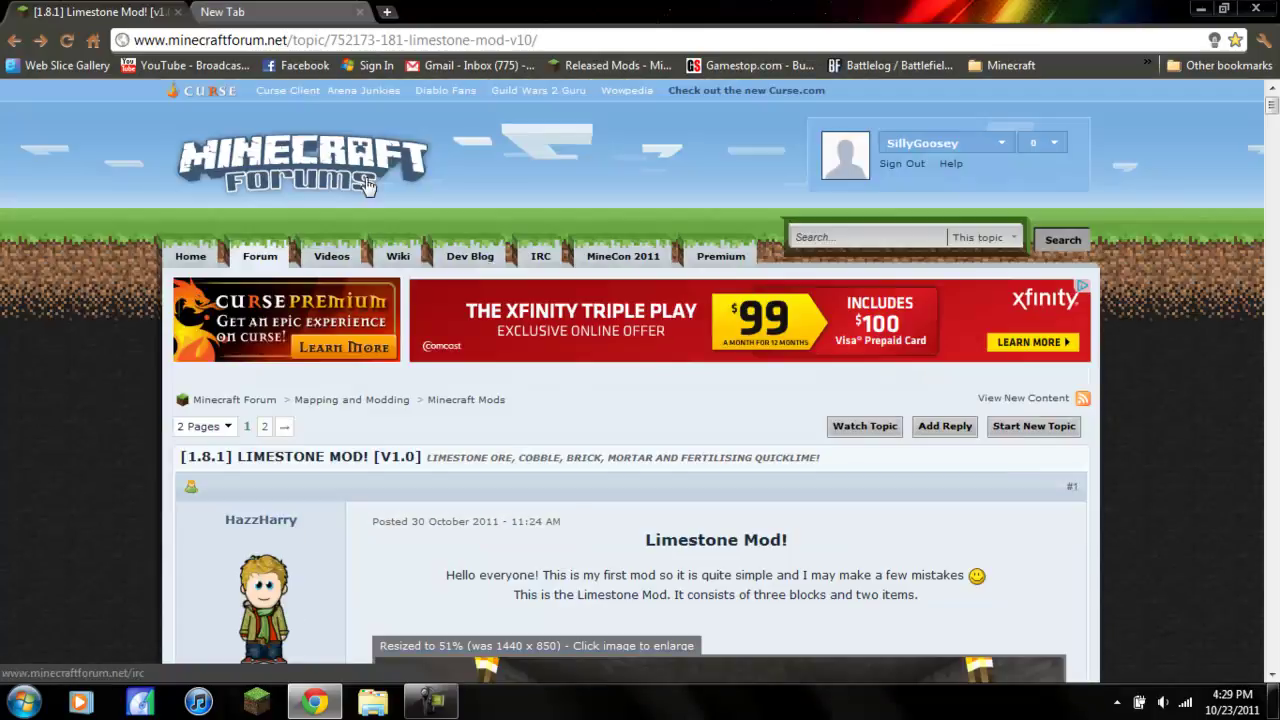